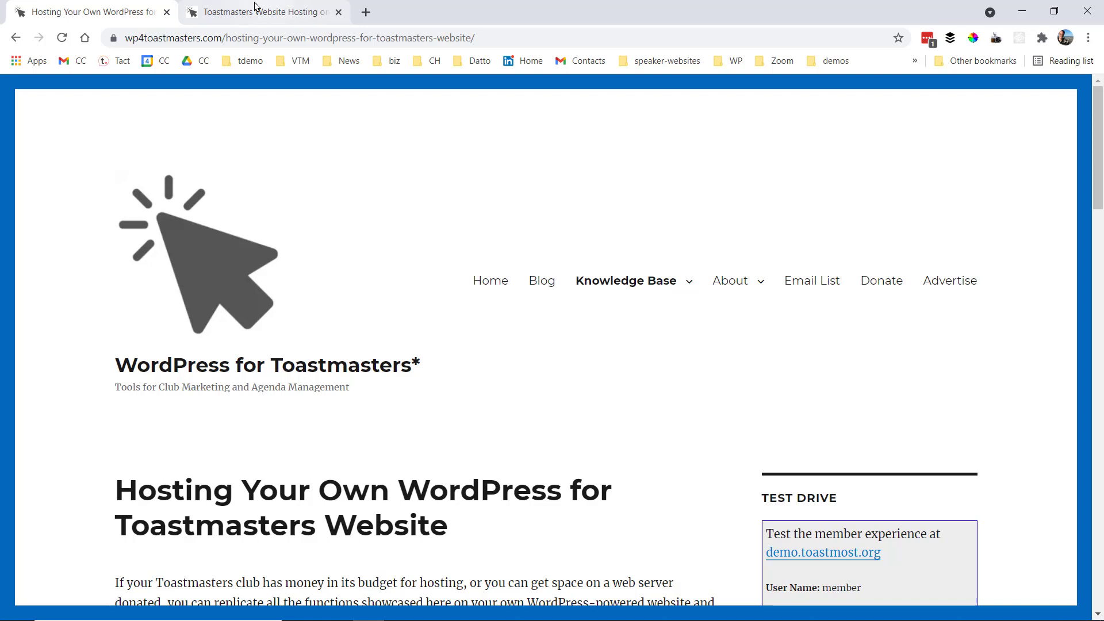
Bring up the toastmost.org 'Toastmasters Website Hosting on WordPress' page and scroll down it
click(256, 6)
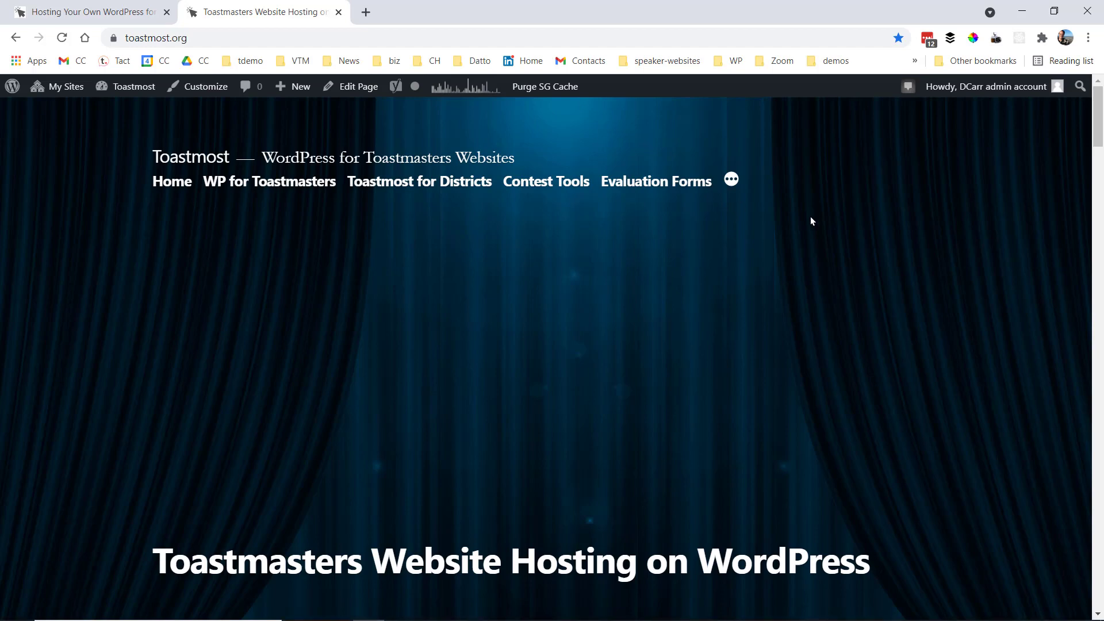
drag(1099, 122, 1099, 239)
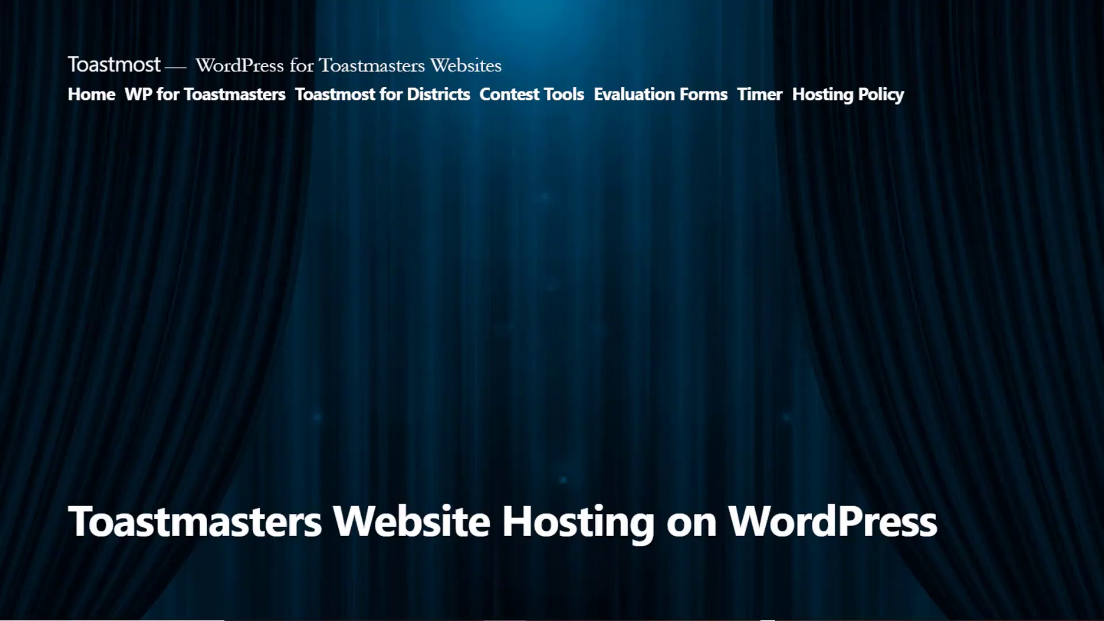
Submit an e-mail address in the Subscribe form for the WordPress for Toastmasters mailing list
scroll(552, 310, down, 9)
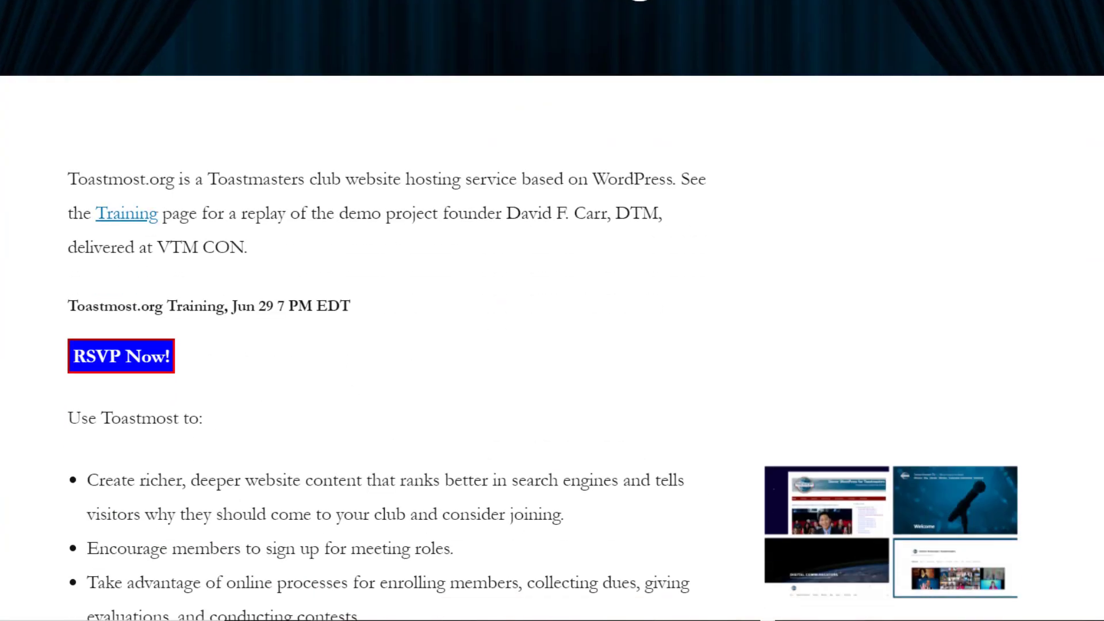
scroll(551, 311, down, 15)
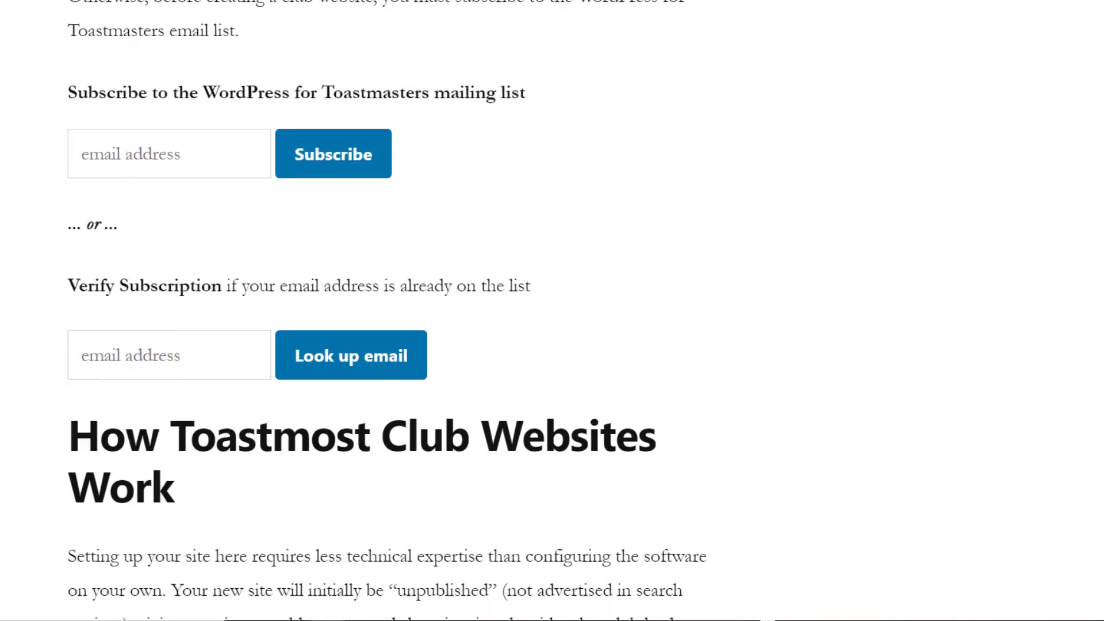
scroll(552, 311, down, 1)
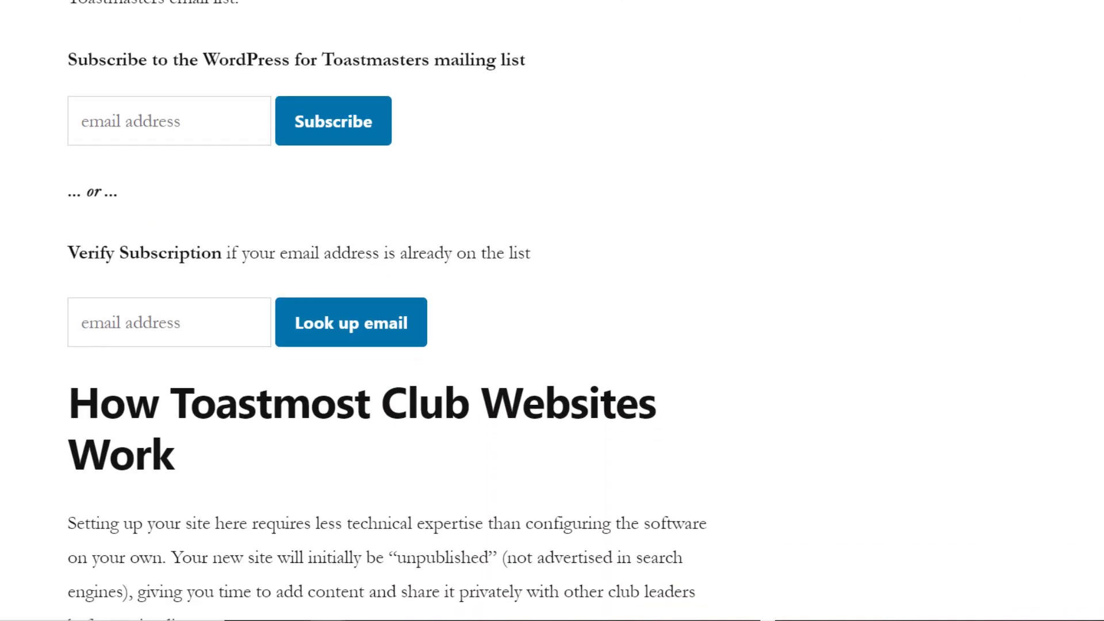
click(176, 114)
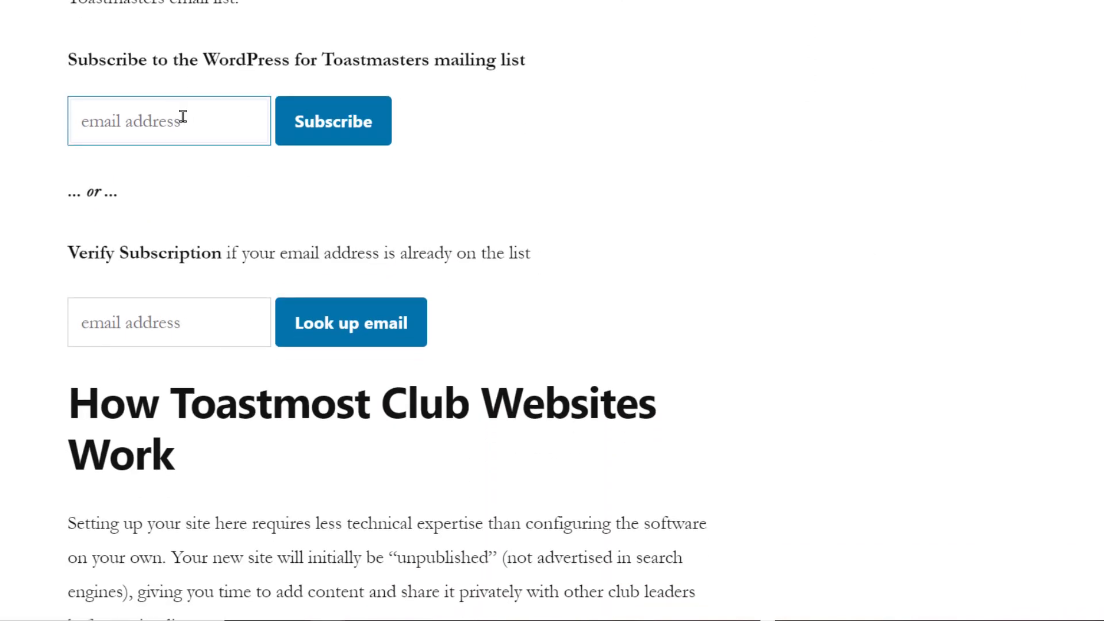
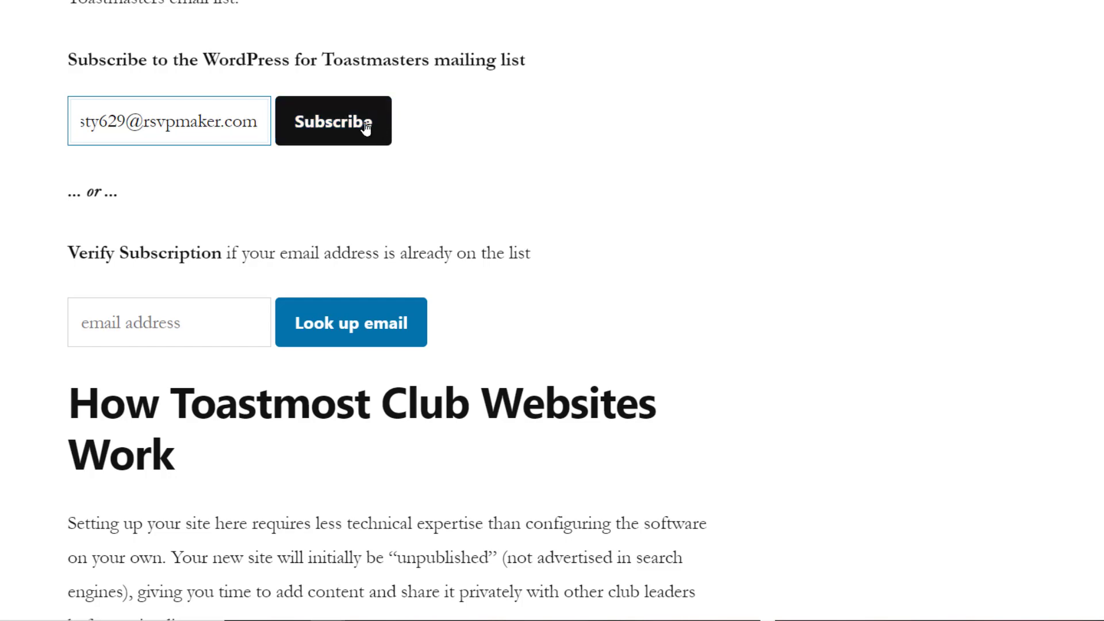
click(353, 128)
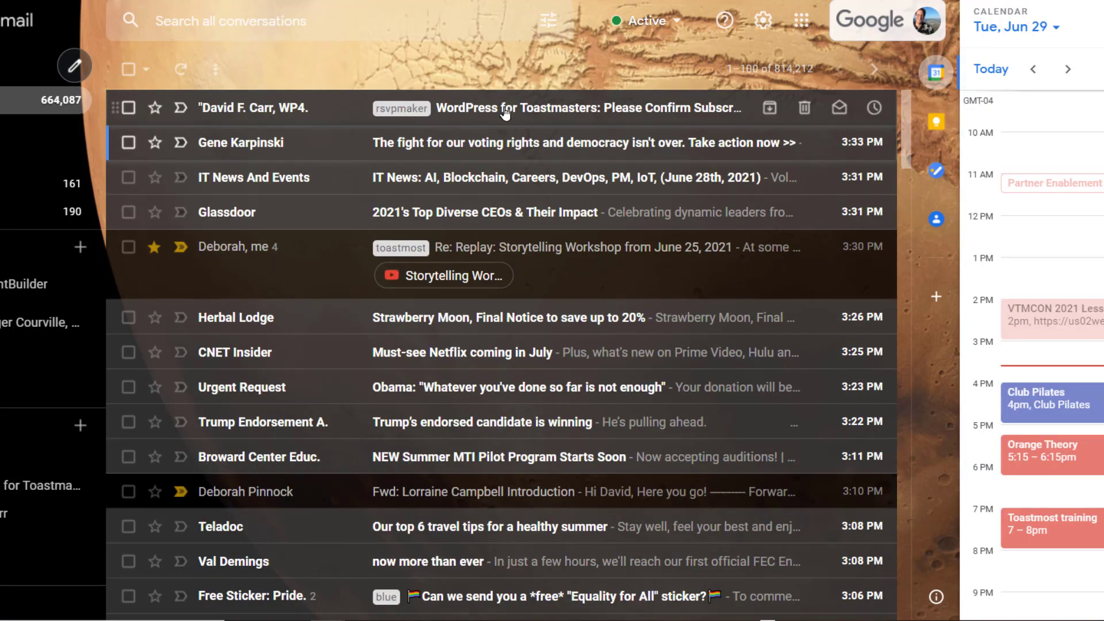
Confirm via the 'Please Confirm Subscription' e-mail, then follow the toastmost.org new-website-setup link
click(505, 109)
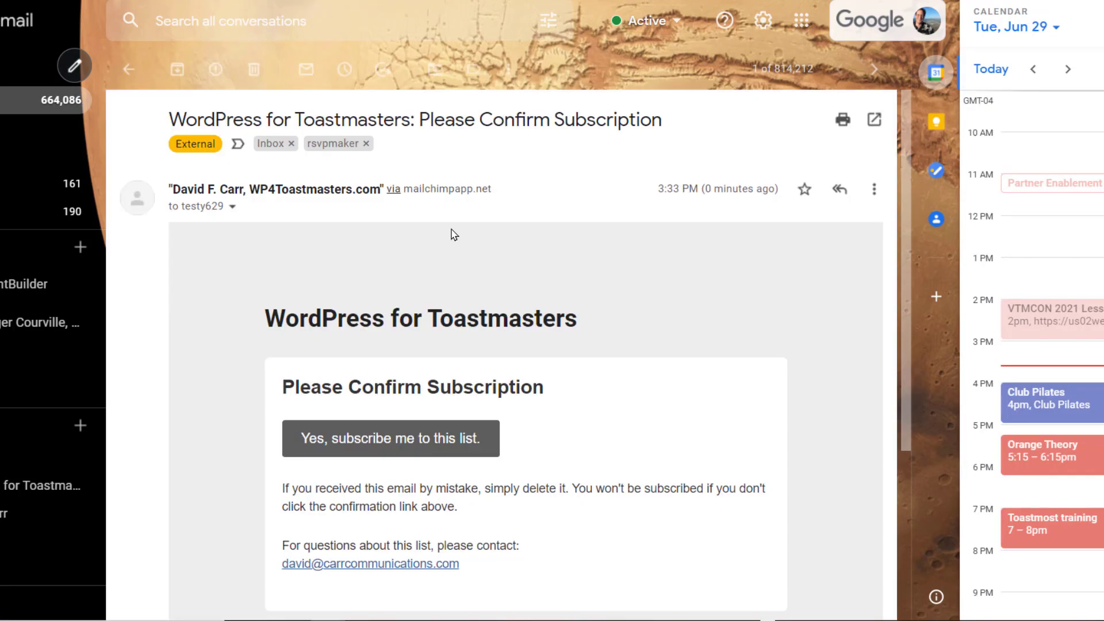
click(379, 441)
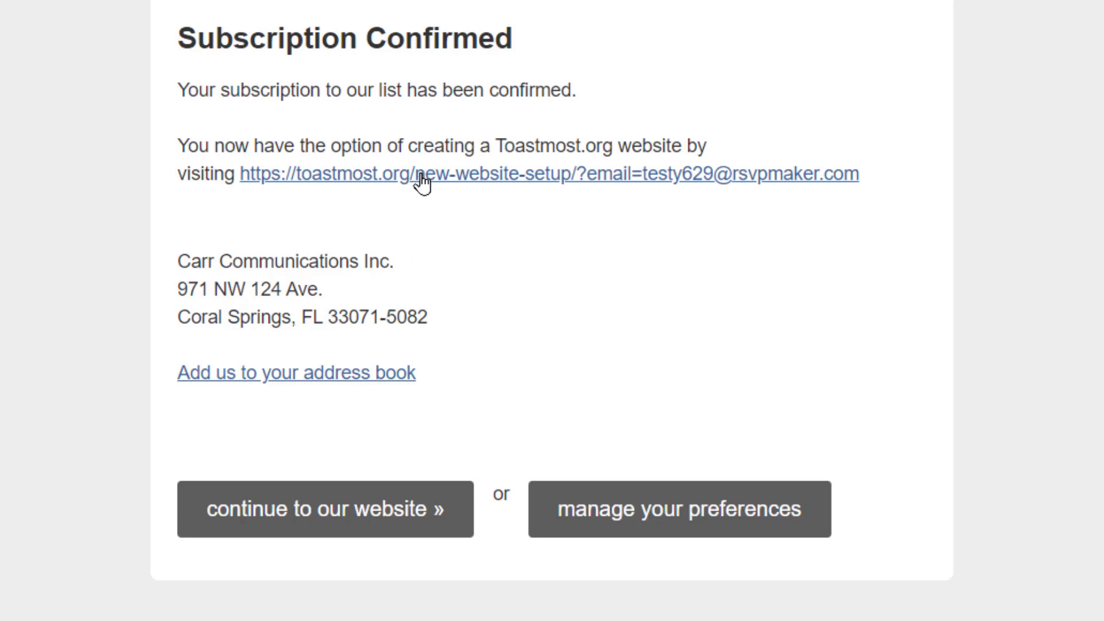
click(423, 183)
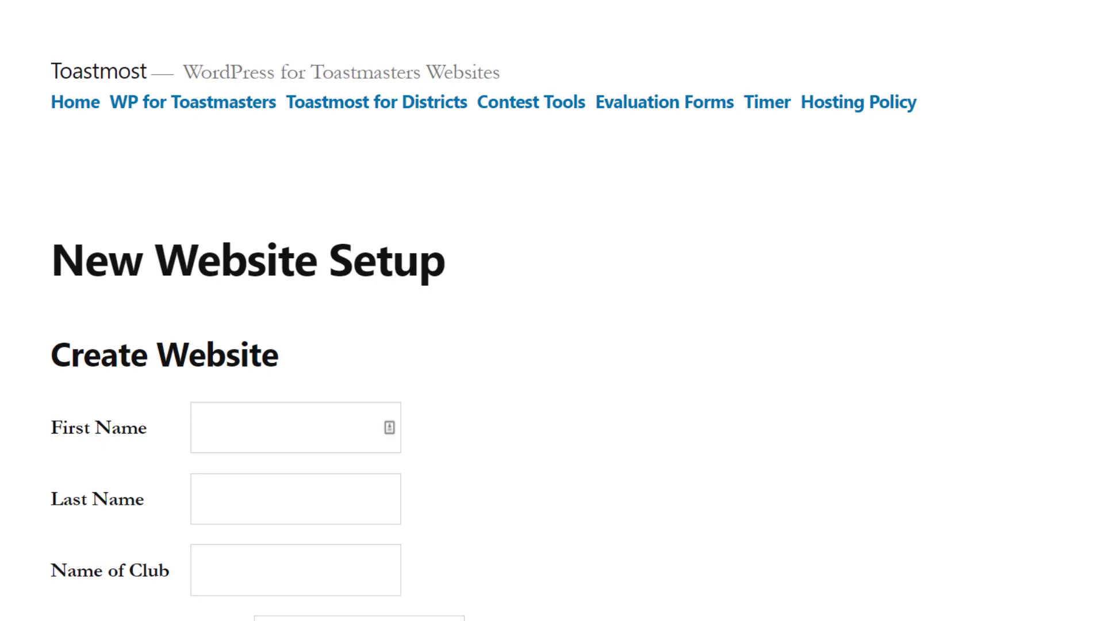
Enter the owner's first and last name, club name 'Test June 29' and web address 'test29'
scroll(552, 345, down, 5)
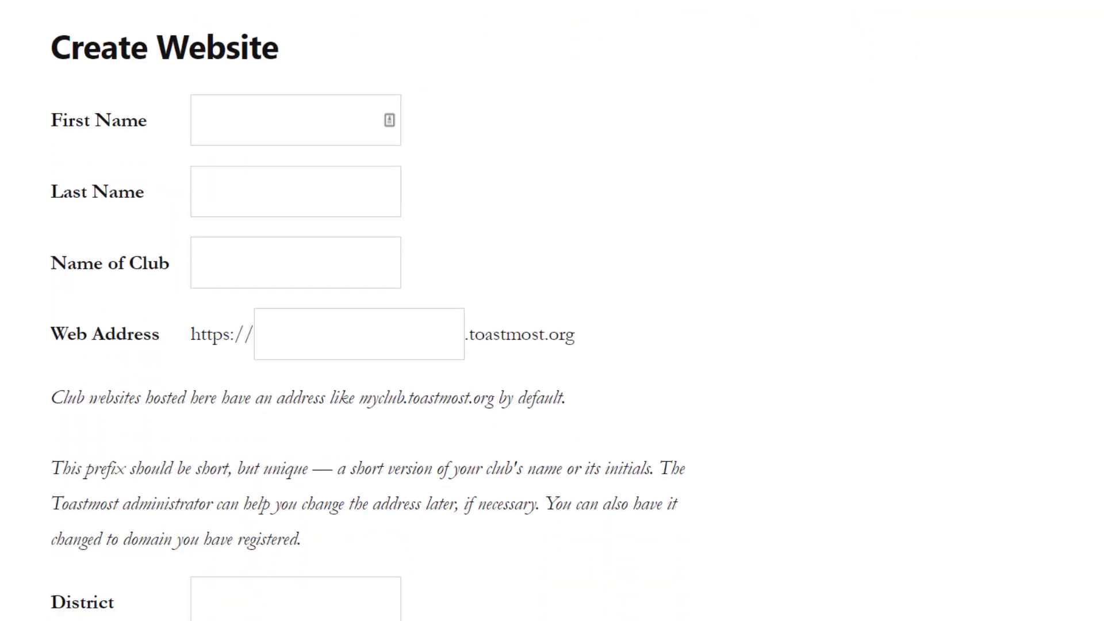
click(266, 114)
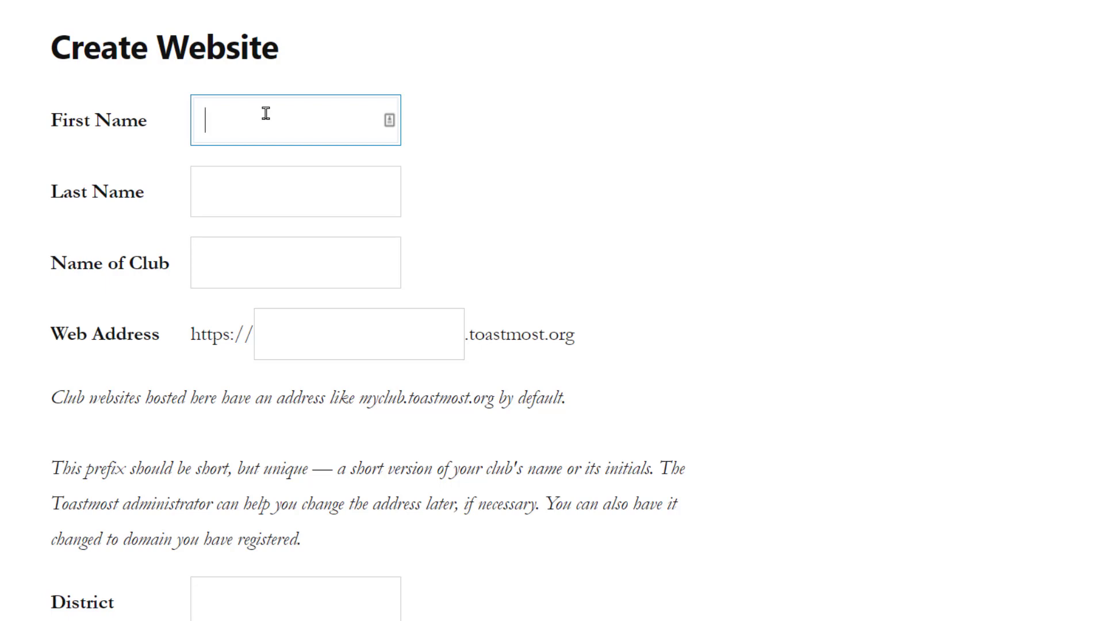
text(David)
key(Tab)
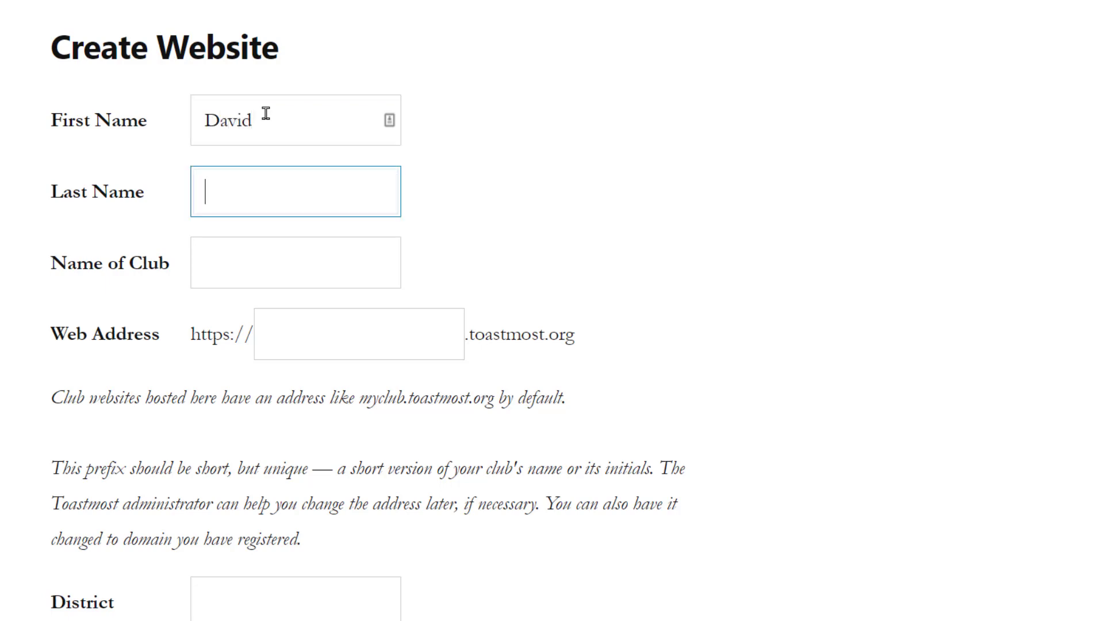
text(Testy)
key(Tab)
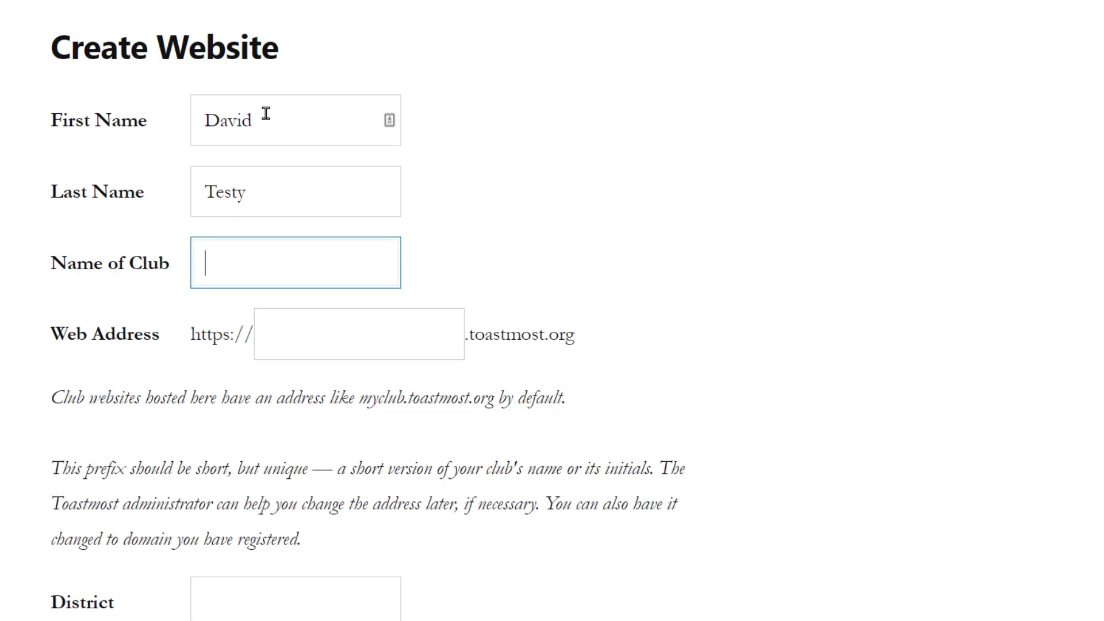
text(Test June 29)
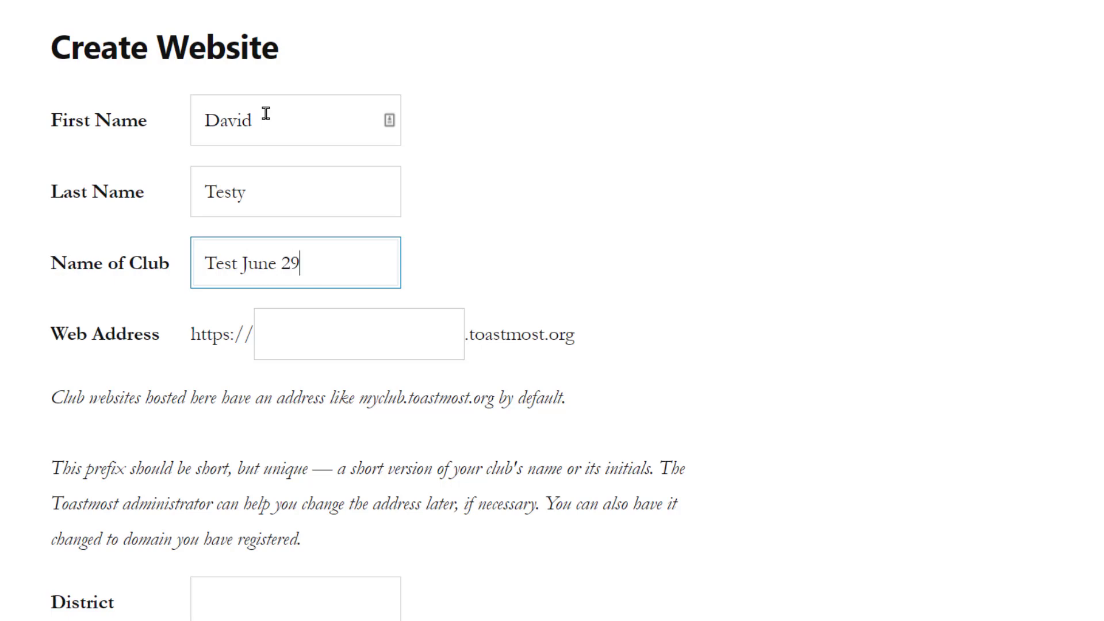
key(Tab)
text(test)
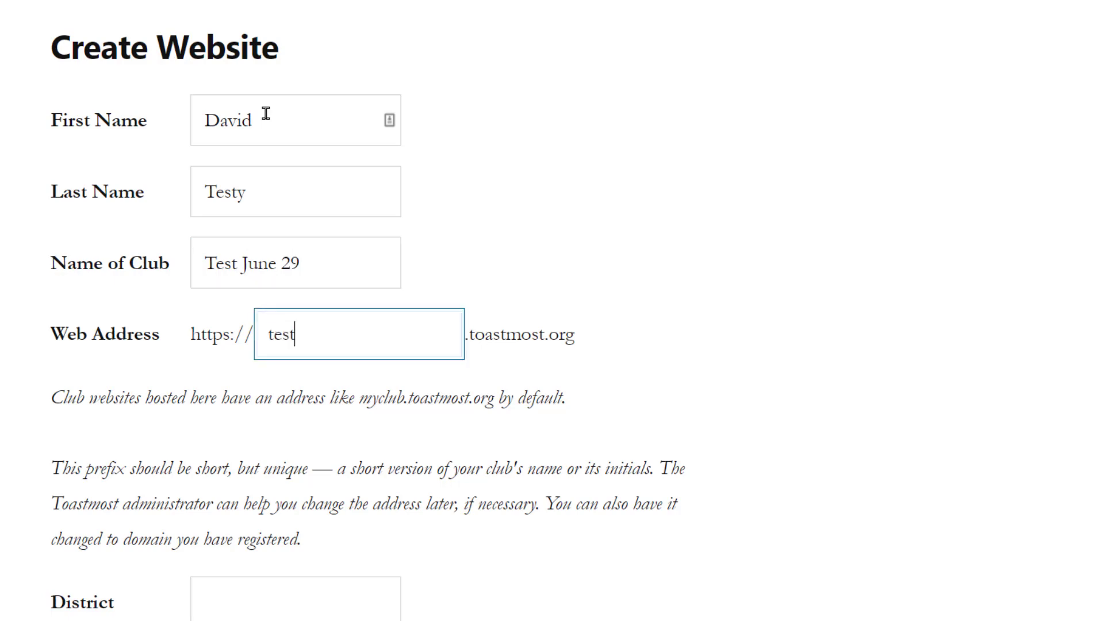
text(29)
Fill in district 47, club number 000 and location 'Nowhere, Nonesuch'
scroll(340, 98, down, 8)
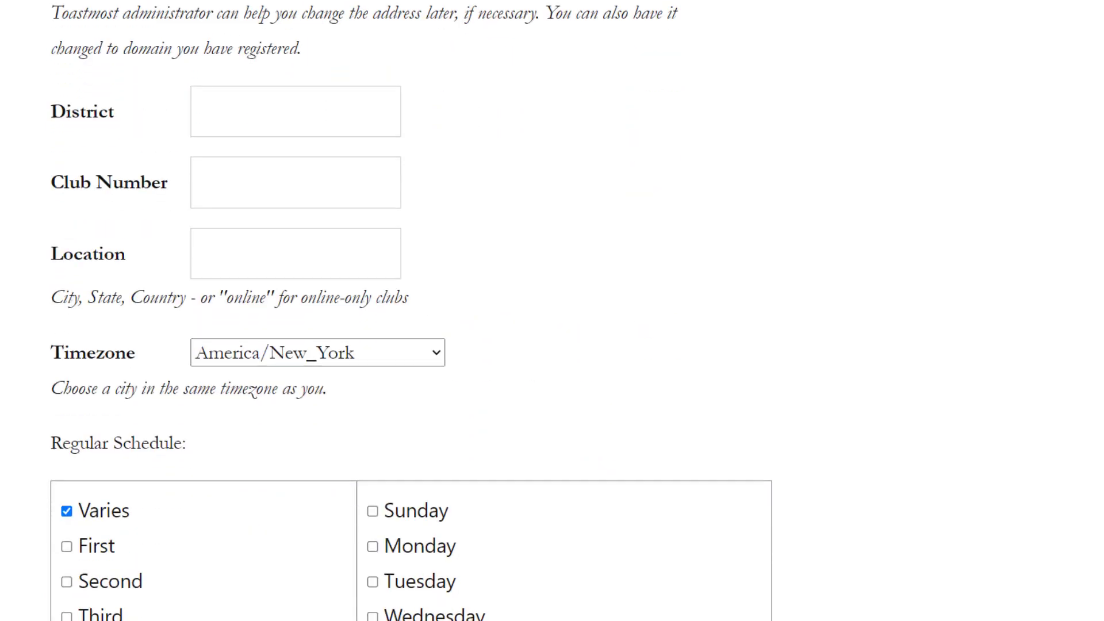
click(291, 58)
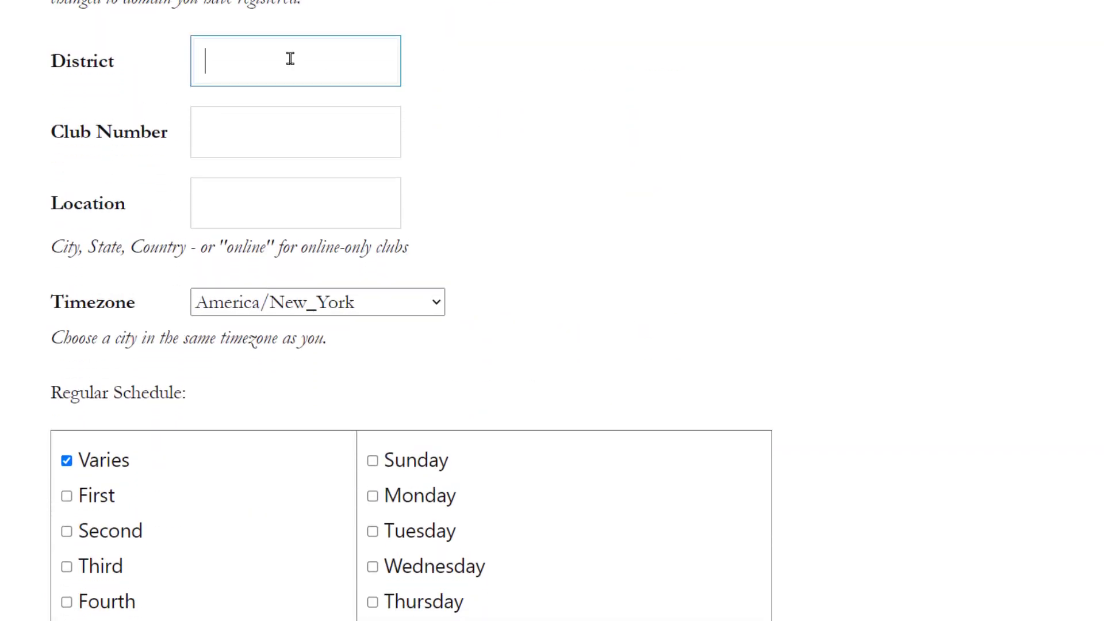
text(47)
key(Tab)
text(000)
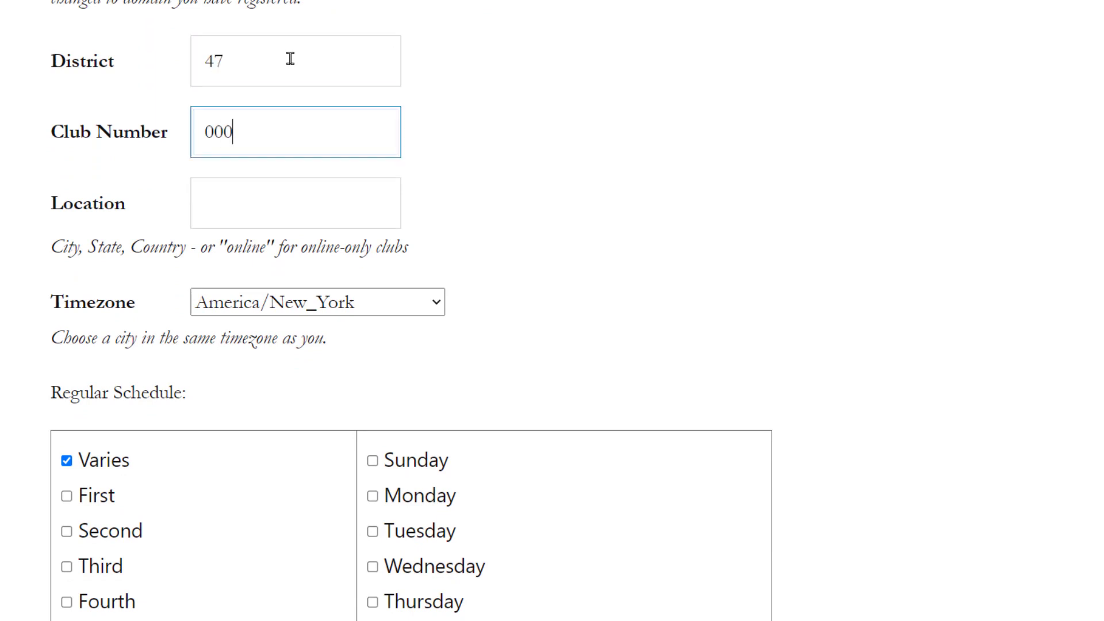
key(Tab)
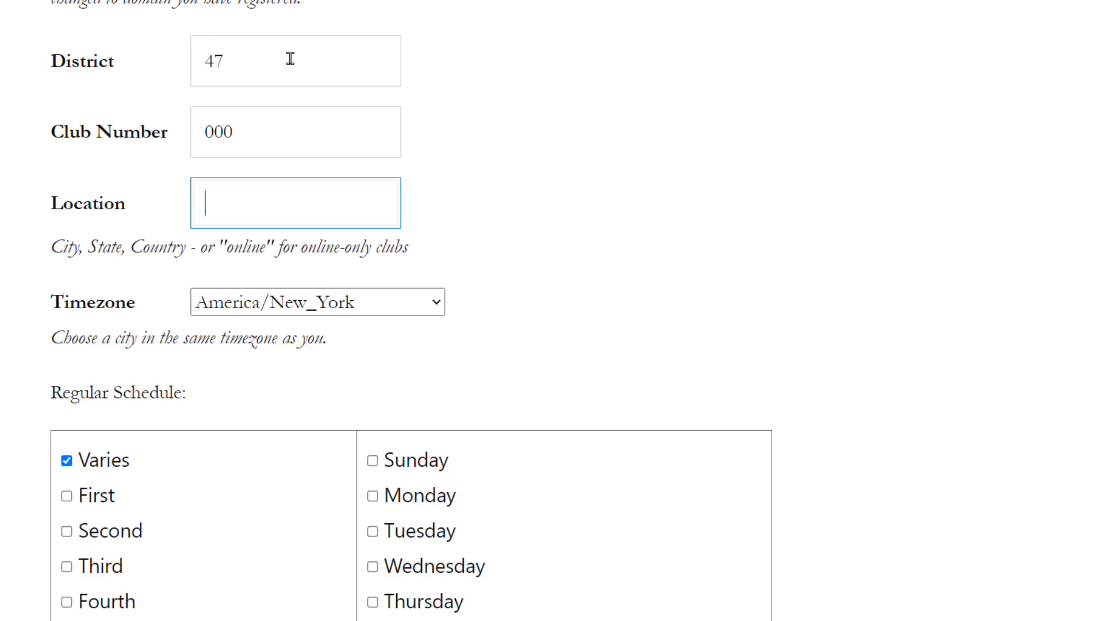
text(Nowhere, Nonesuch)
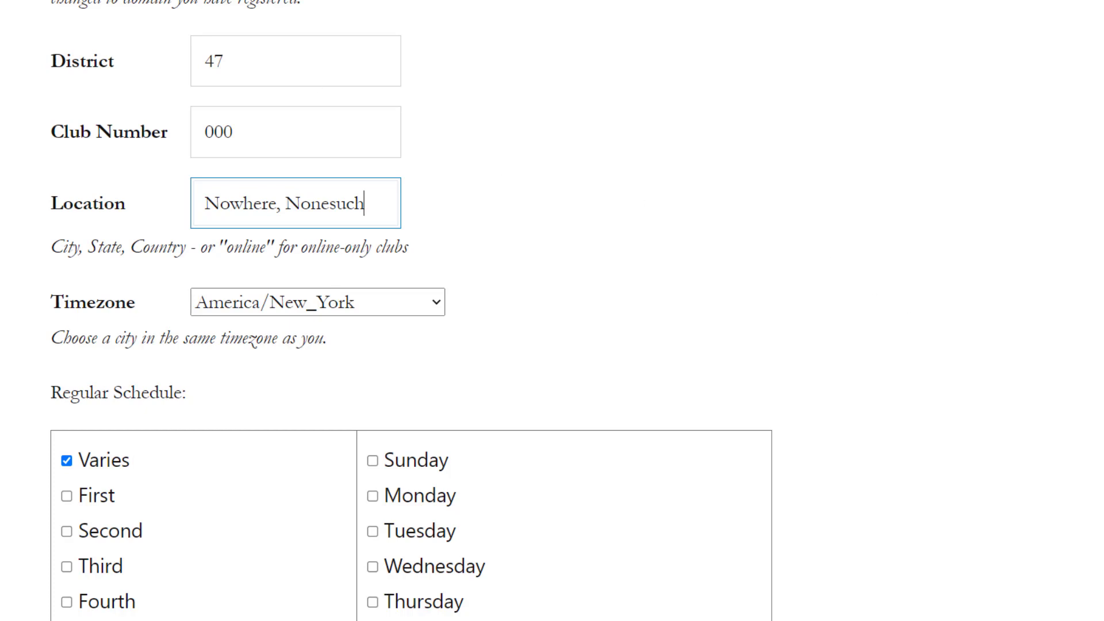
Set meetings to every Tuesday at 8 p.m. and submit the new club site request
scroll(552, 310, down, 5)
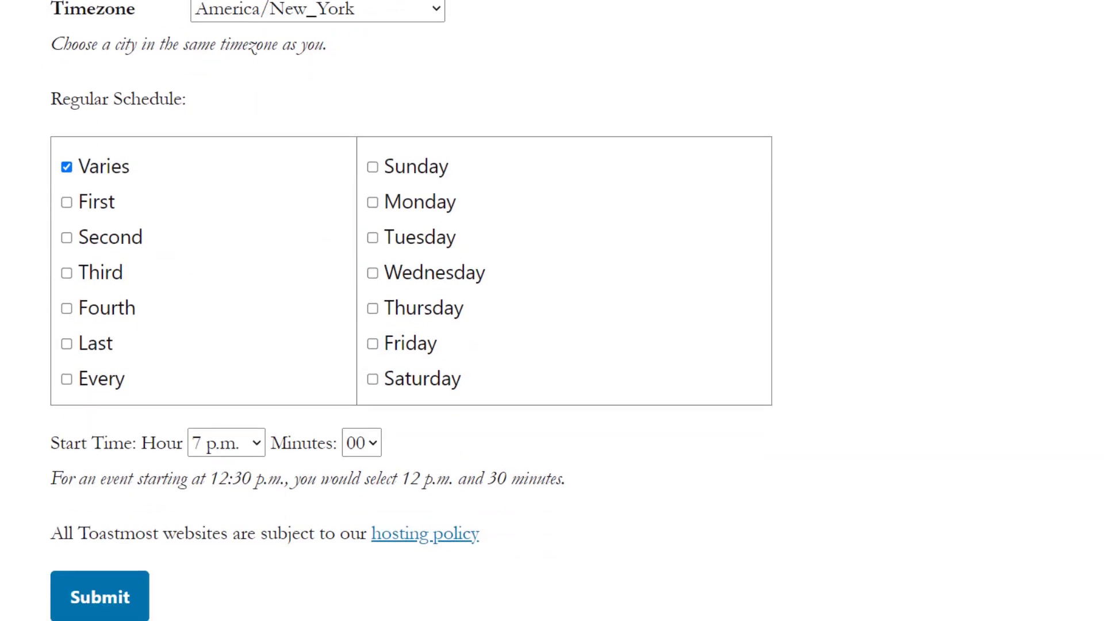
click(67, 383)
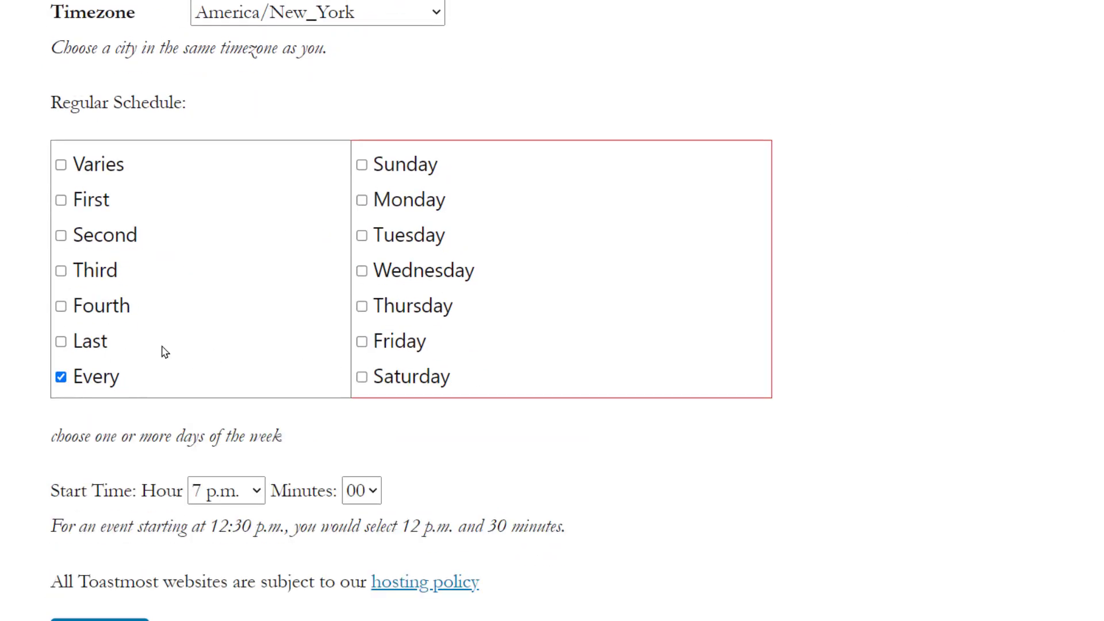
click(362, 236)
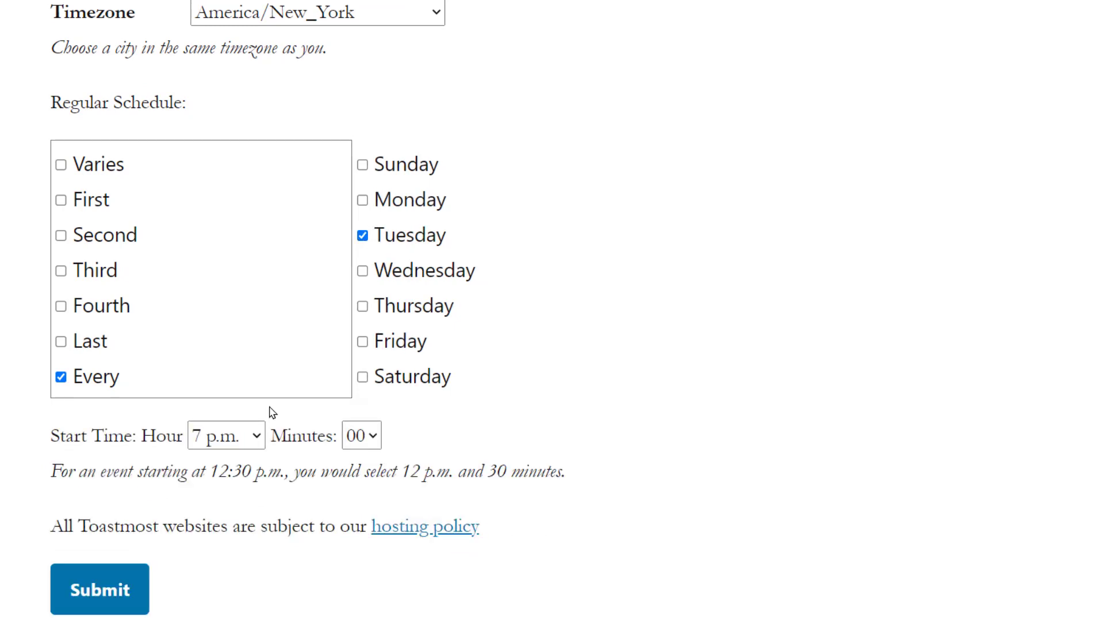
click(225, 431)
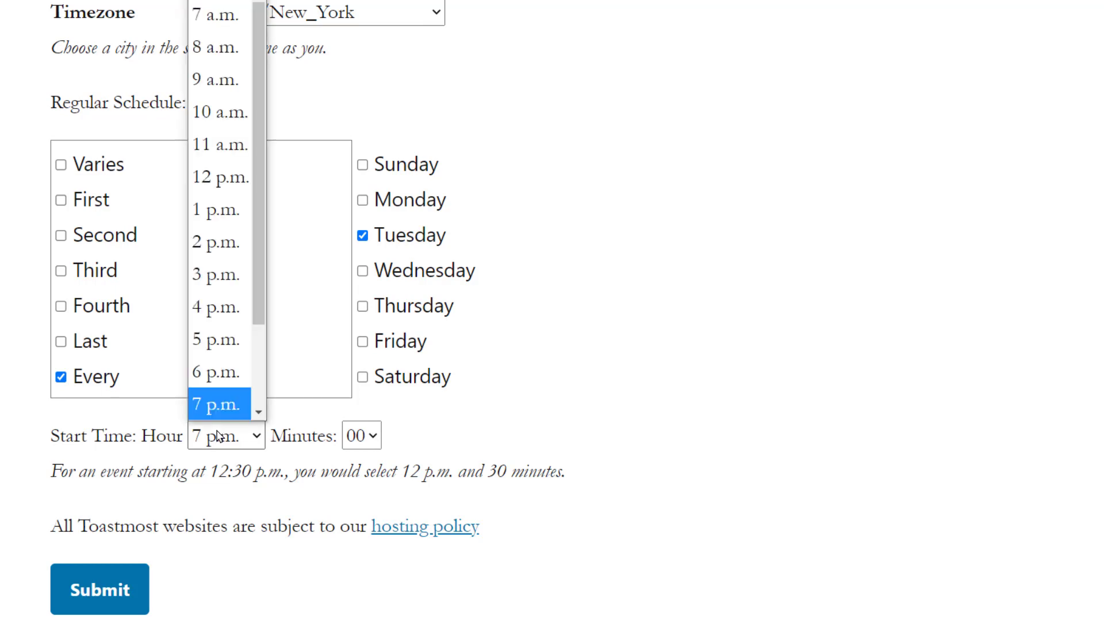
scroll(224, 403, down, 1)
click(225, 373)
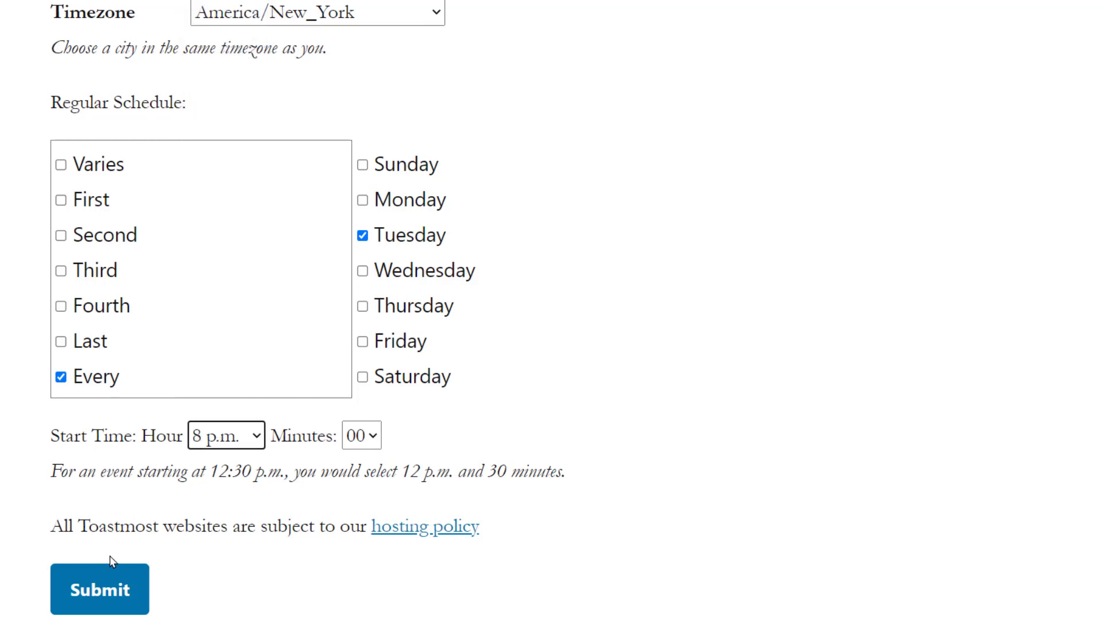
click(96, 587)
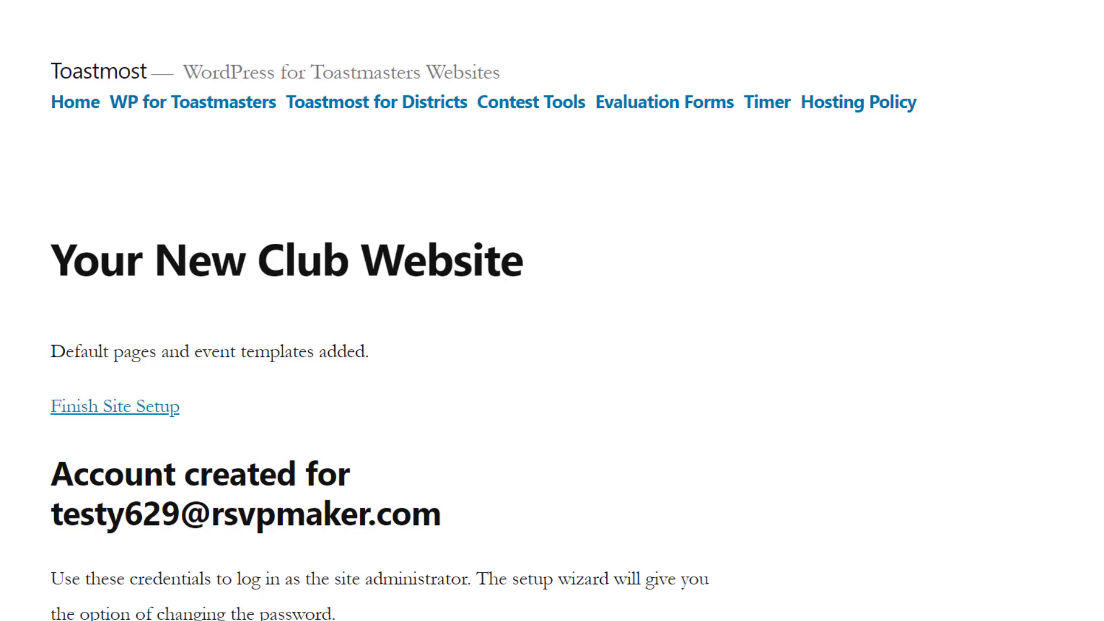
Select the new administrator password in the Gmail confirmation e-mail to copy it
scroll(552, 311, down, 6)
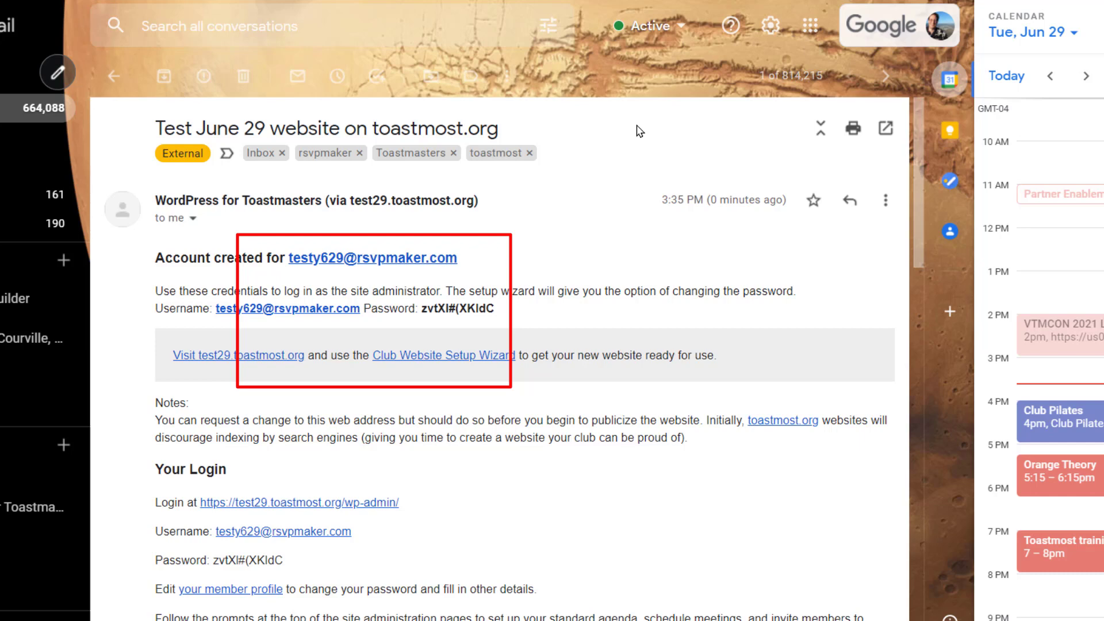
drag(495, 308, 419, 308)
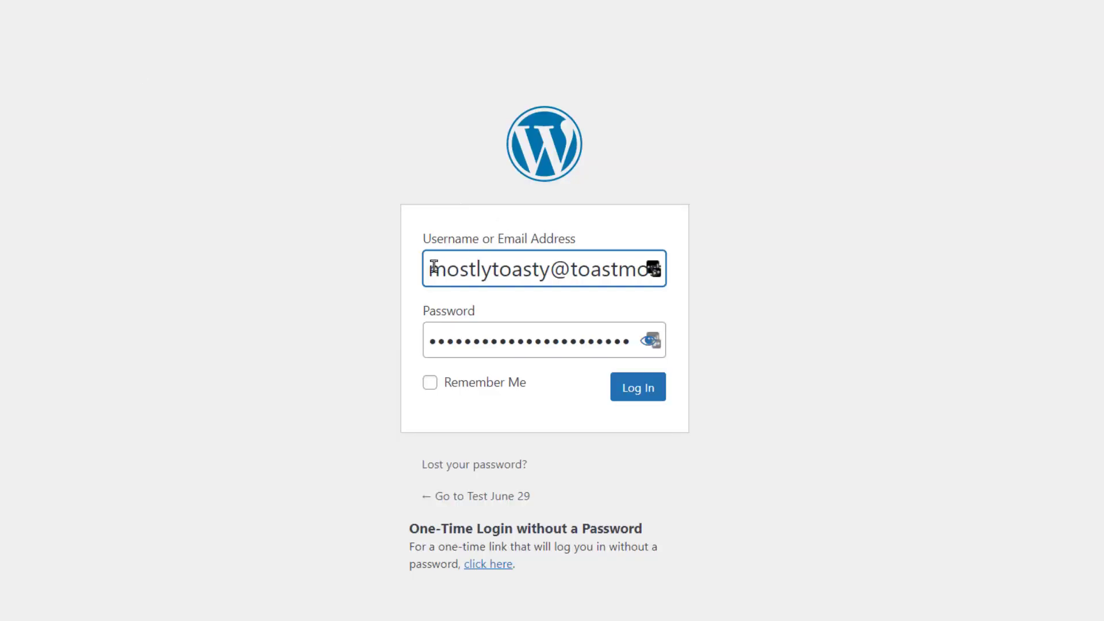
Log in to the Test June 29 site with the admin e-mail address and pasted password
key(ctrl+a)
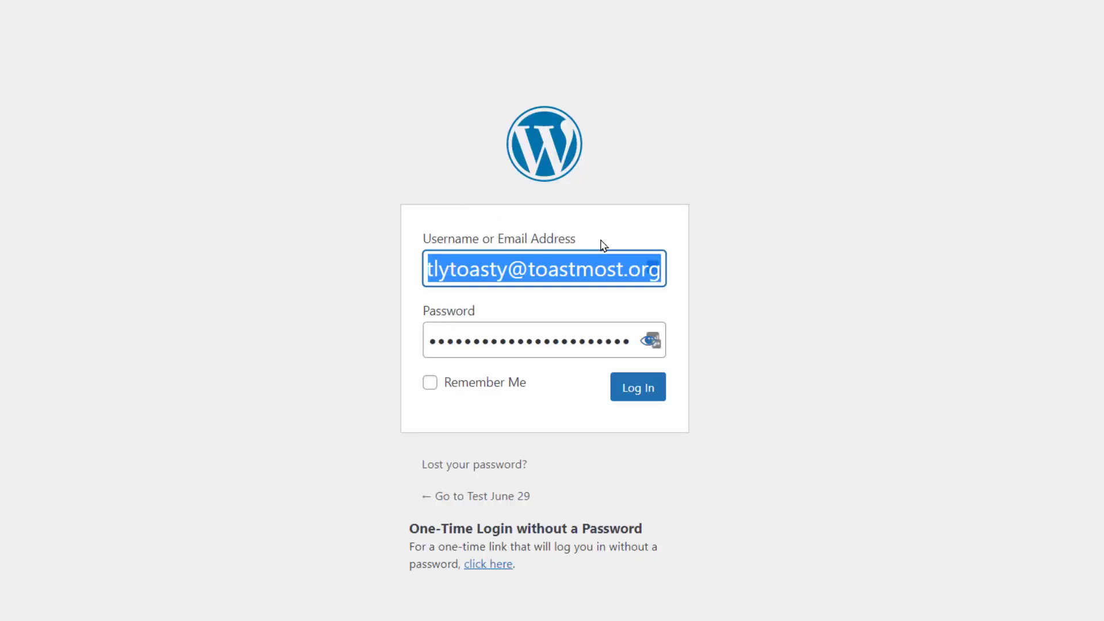
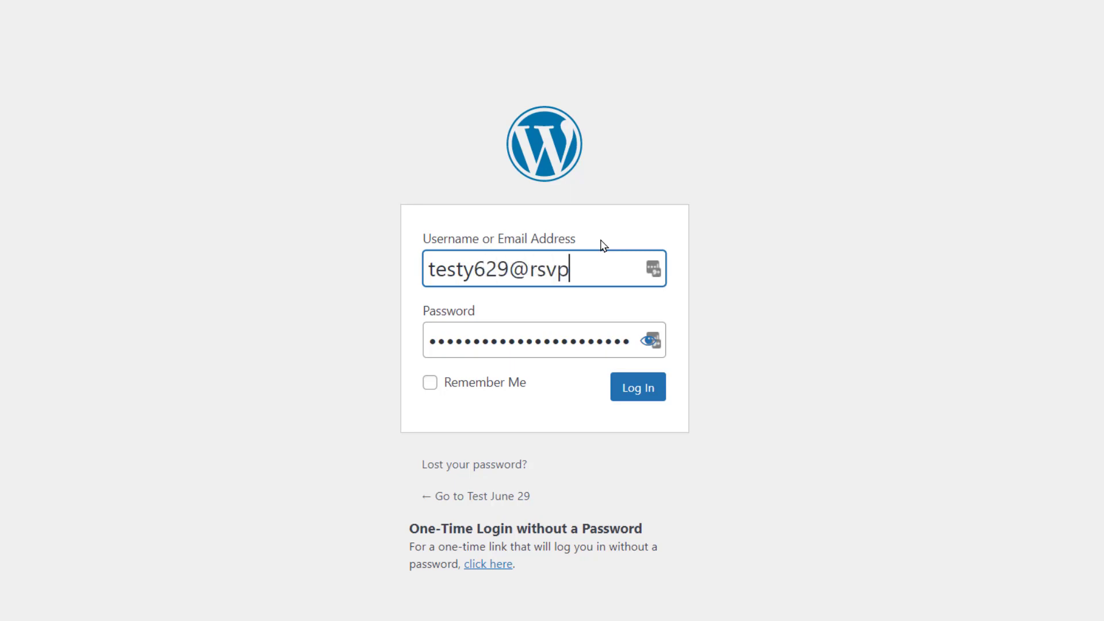
key(Tab)
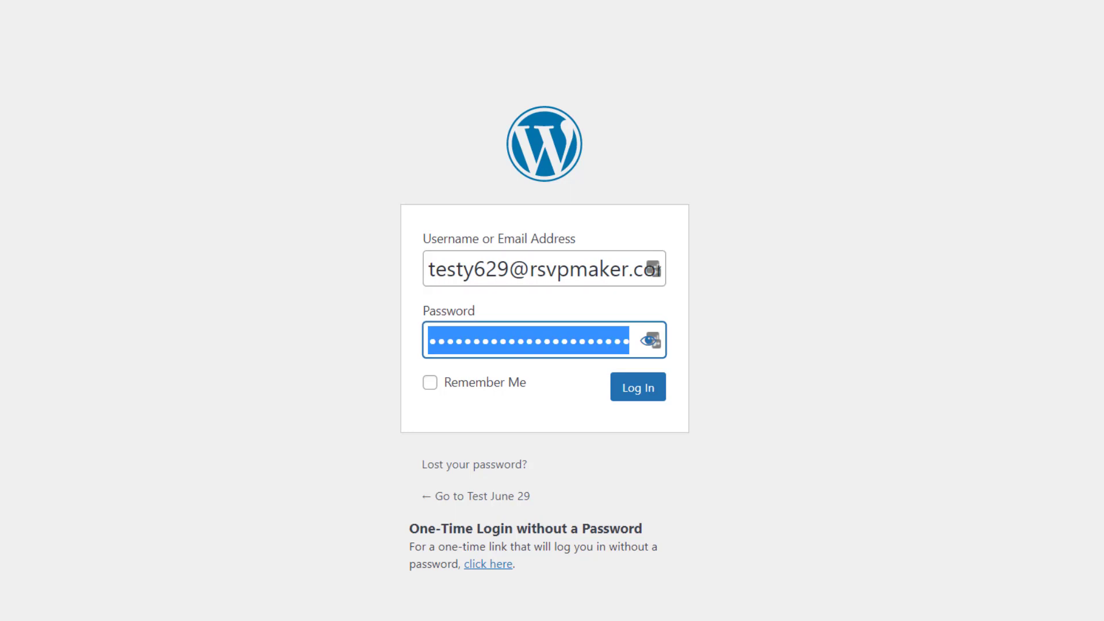
key(ctrl+v)
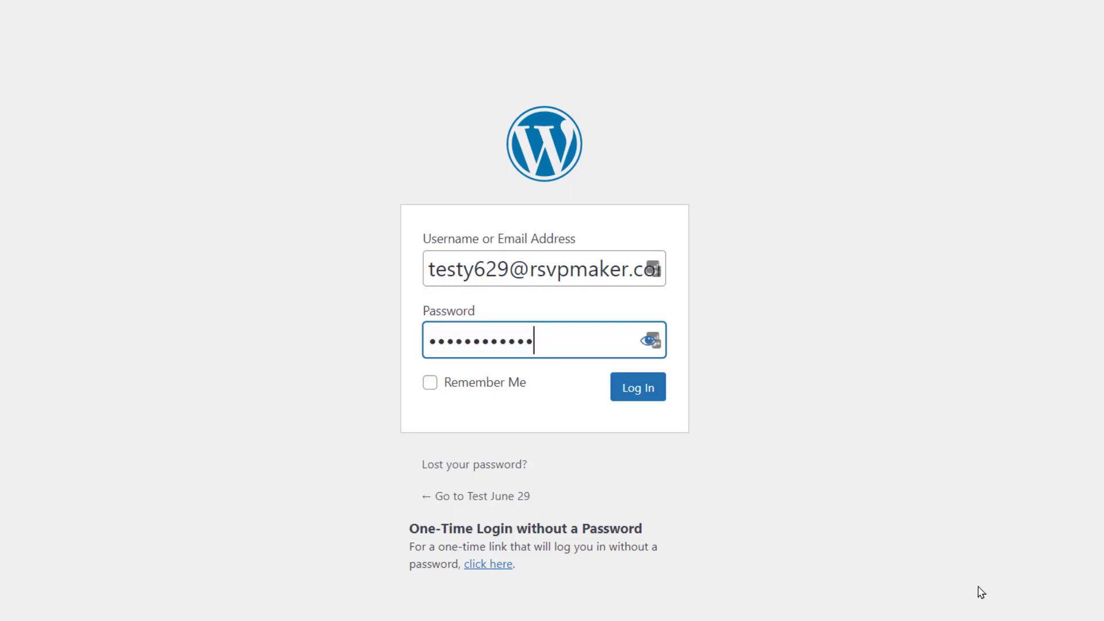
click(639, 387)
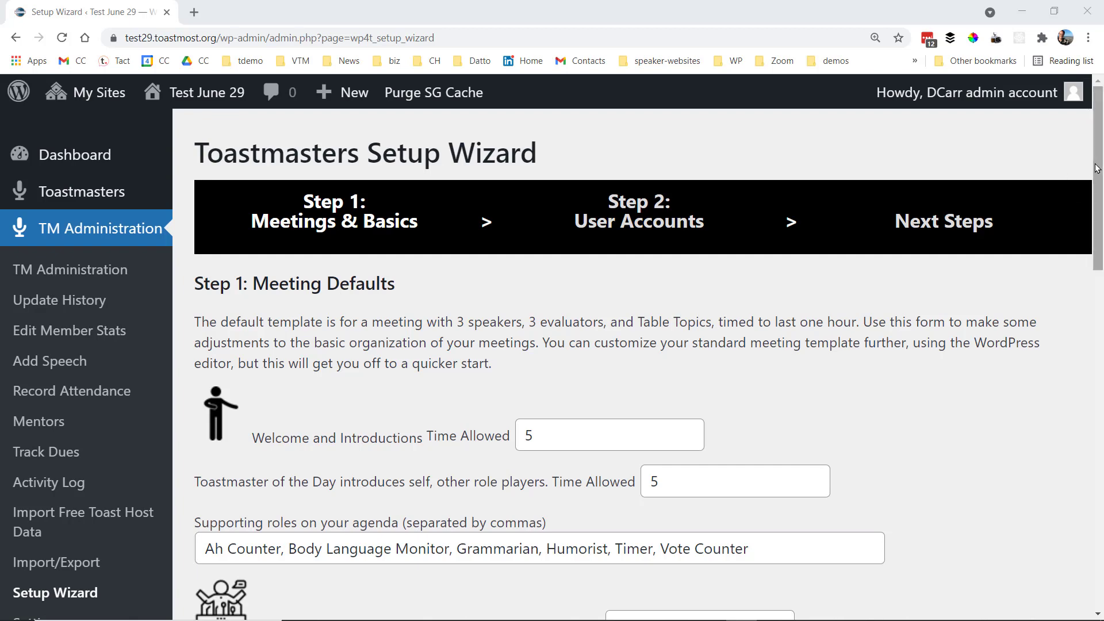
drag(1097, 173, 1100, 253)
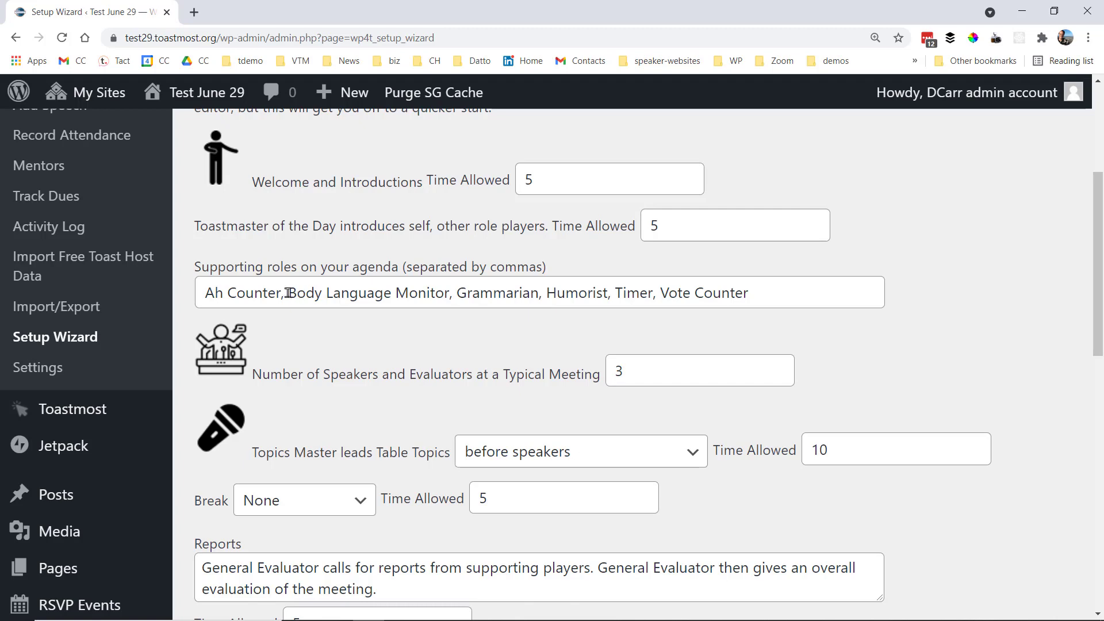
Delete Body Language Monitor from the supporting roles and add 'Invocation,' at the start
click(291, 291)
drag(291, 291, 454, 294)
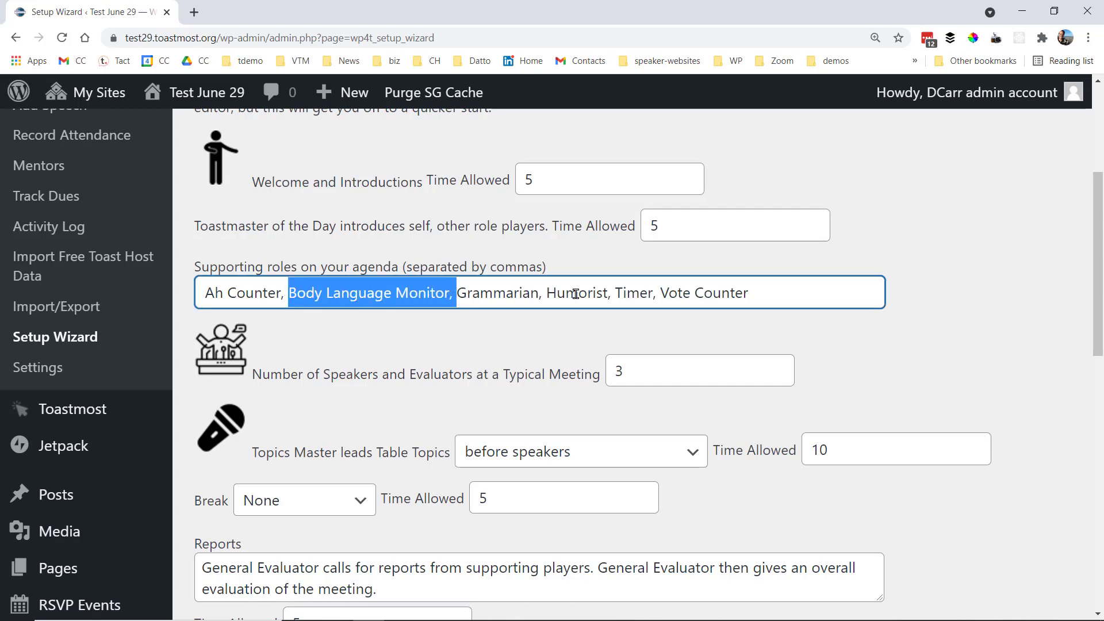
key(BackSpace)
click(621, 291)
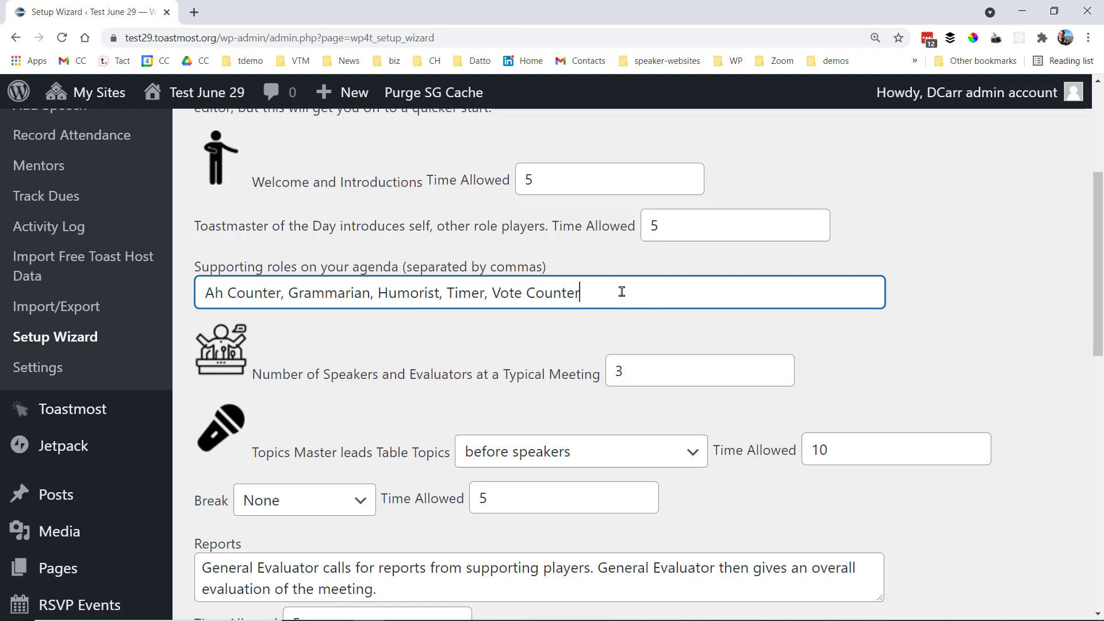
text(,)
key(BackSpace)
key(BackSpace)
key(Home)
text(Invocati)
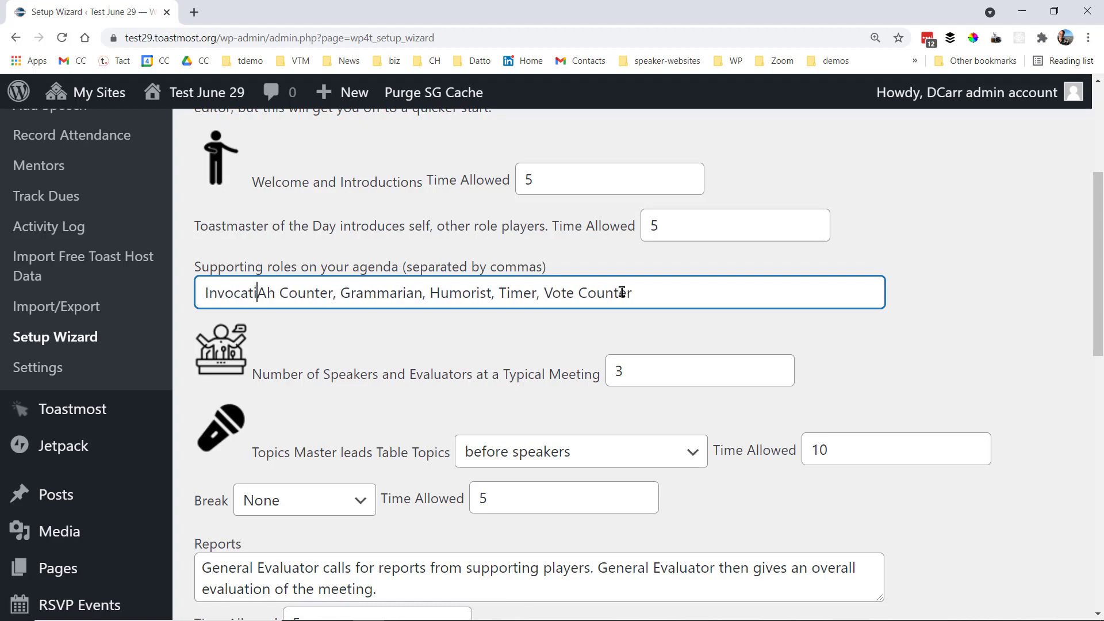
text(on,)
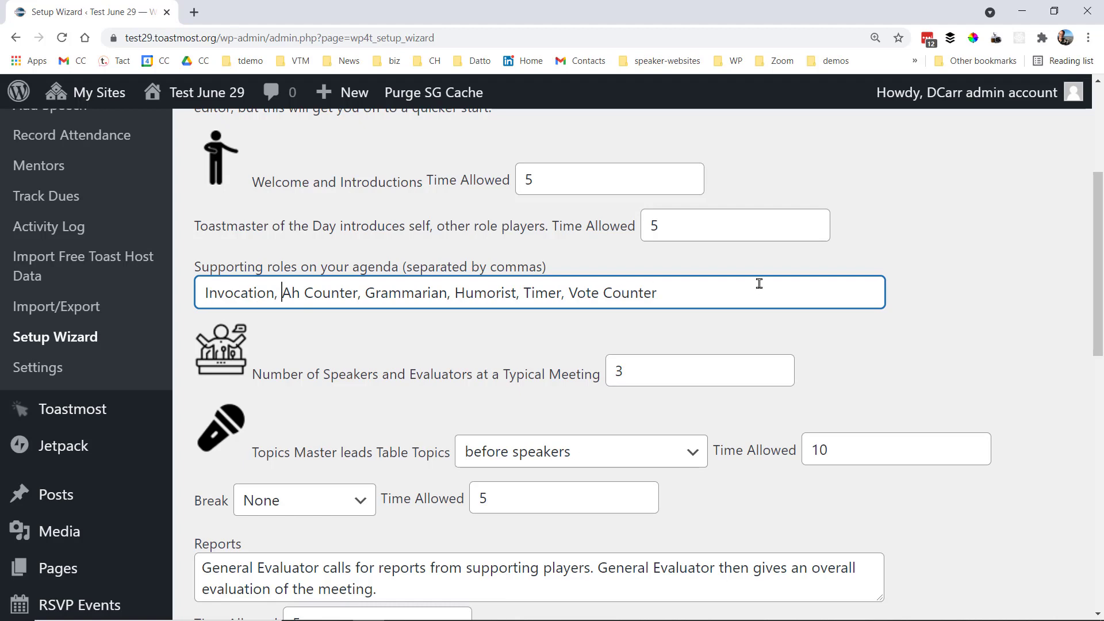
click(717, 366)
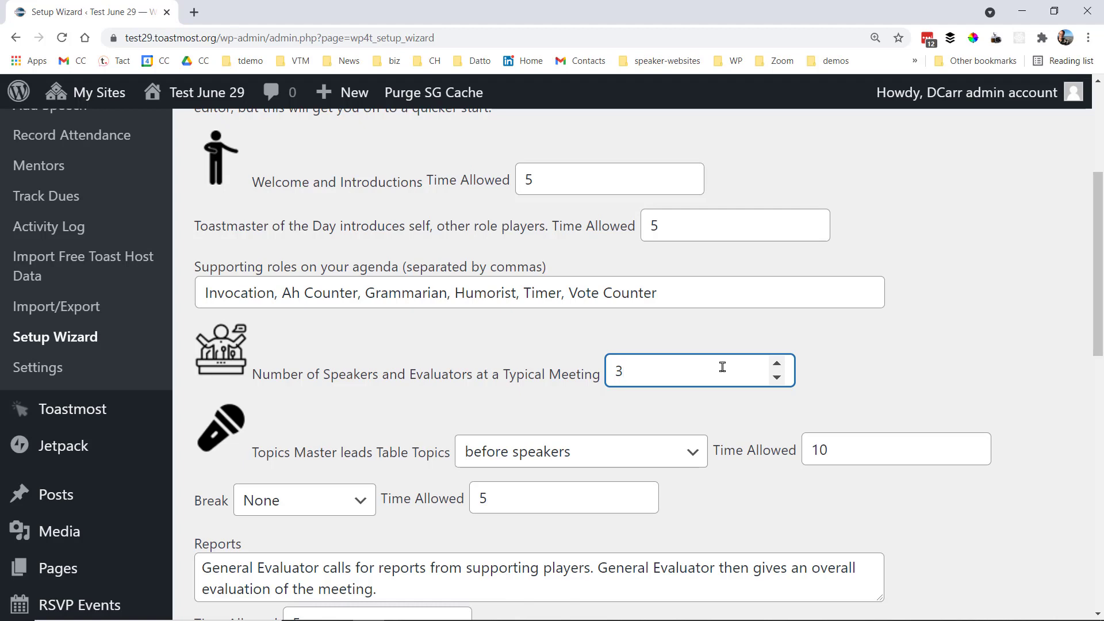
Raise speakers and evaluators from 3 to 4 and hold Table Topics after speakers, before evaluators
click(776, 365)
click(693, 459)
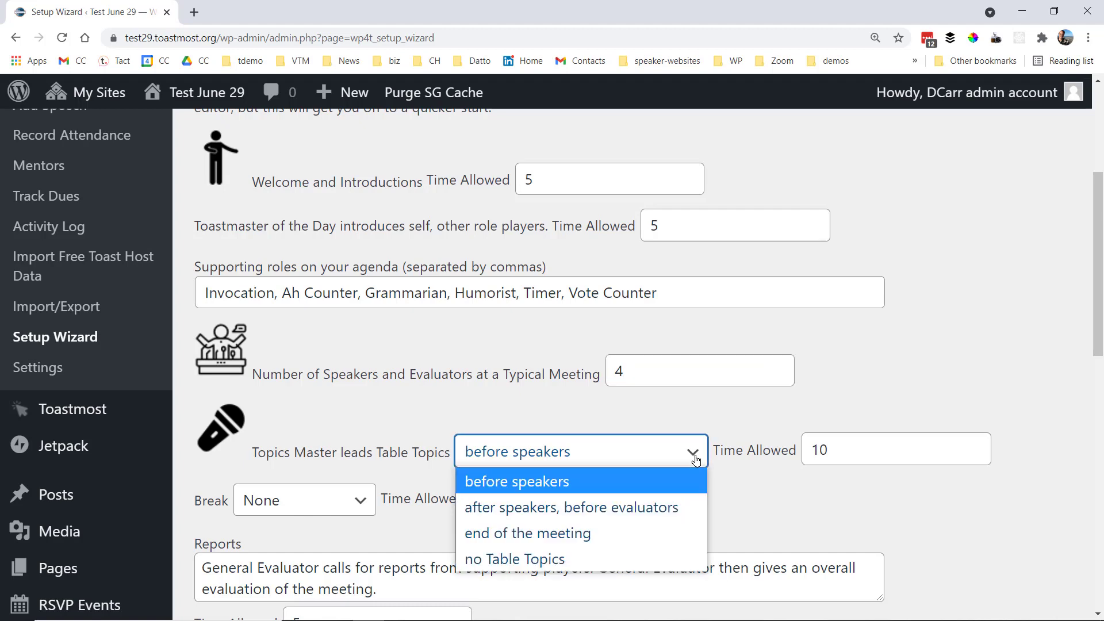
click(660, 514)
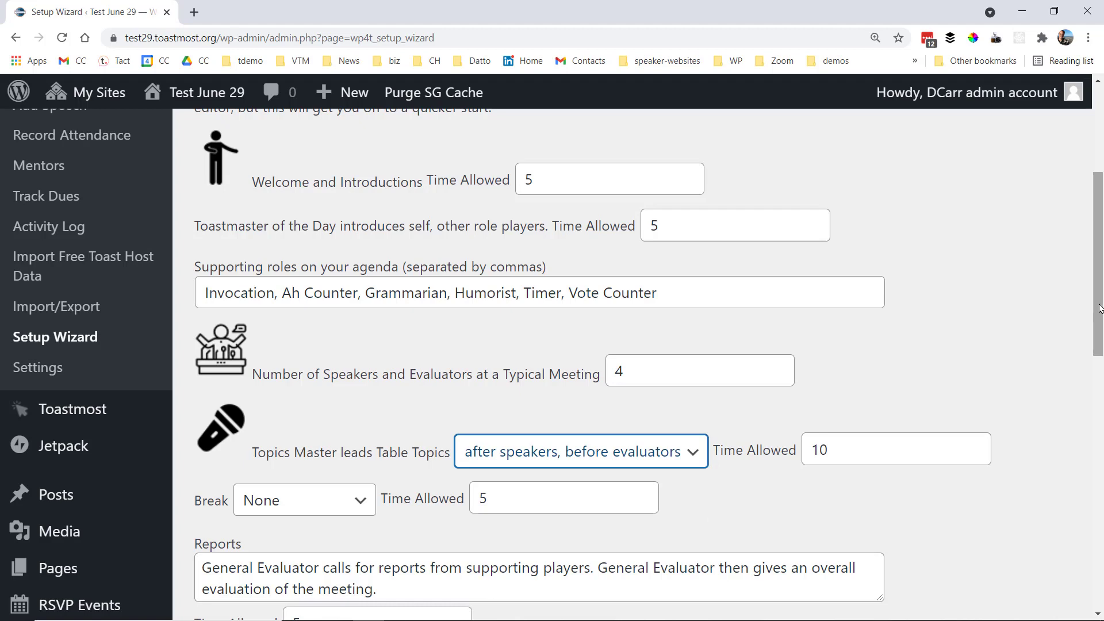
Schedule the meeting break after speakers
drag(1100, 307, 1098, 425)
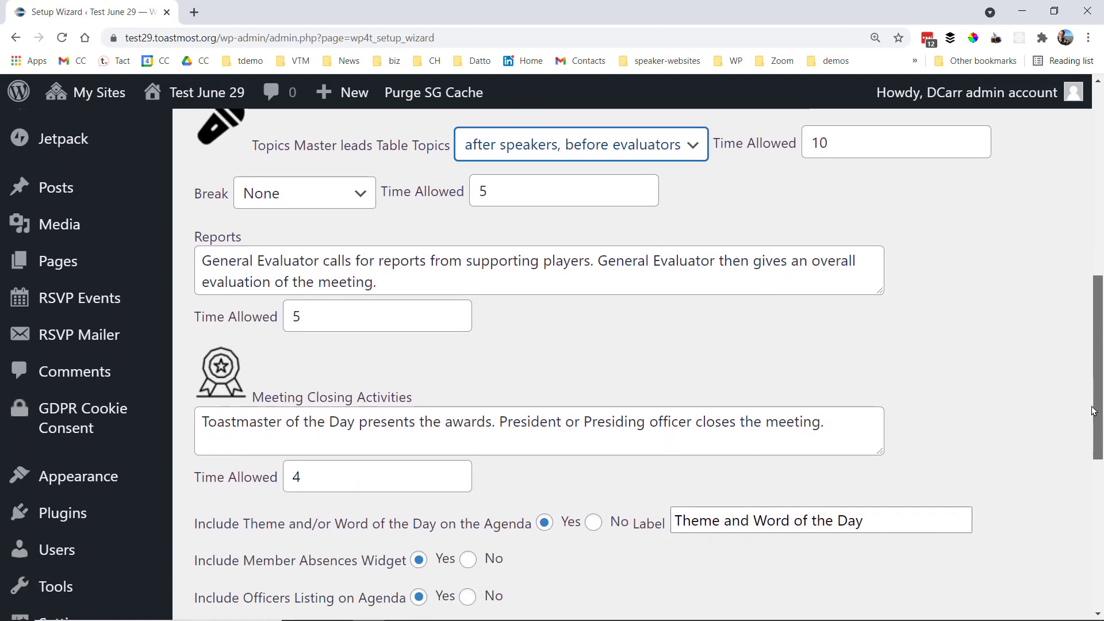
click(360, 199)
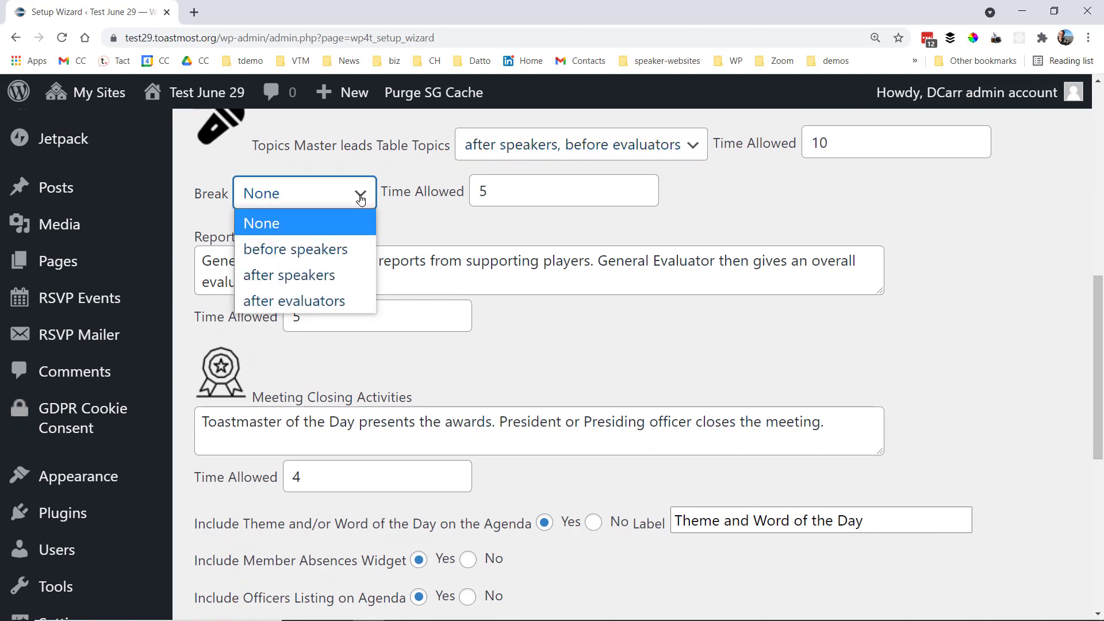
click(336, 275)
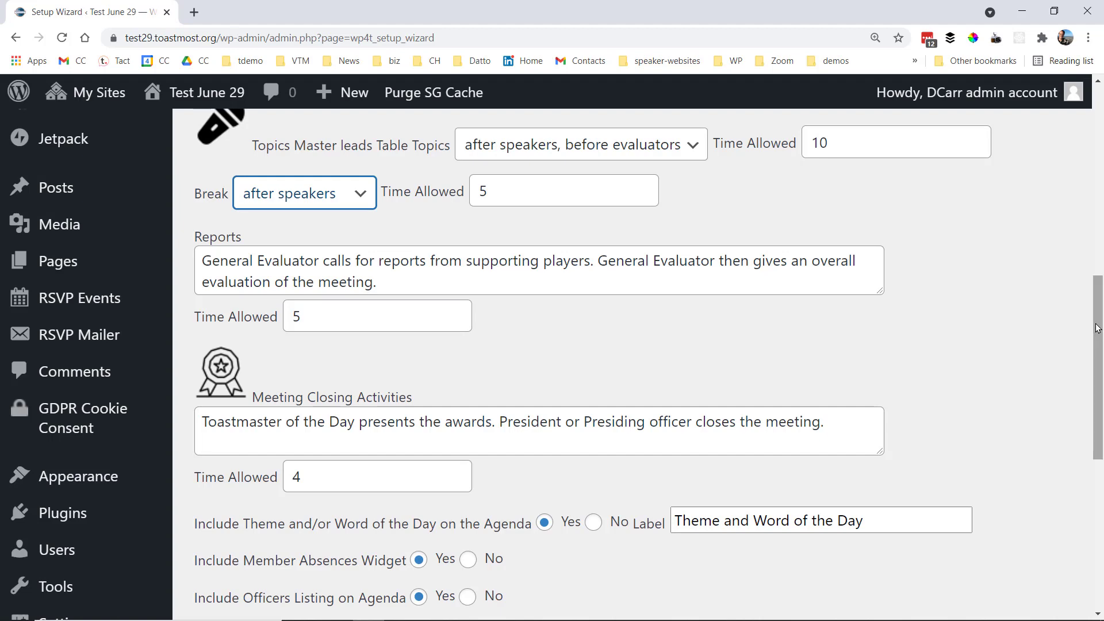
Save the Step 1 meeting defaults and advance the wizard to Step 2, User Accounts
drag(1097, 328, 1095, 428)
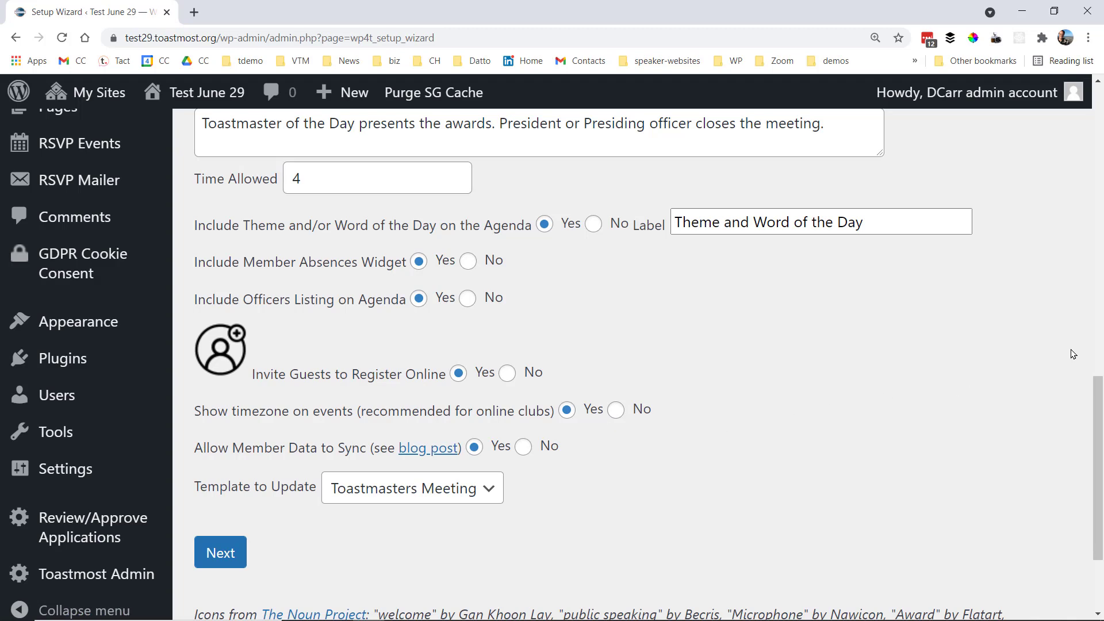
drag(1103, 412, 1102, 450)
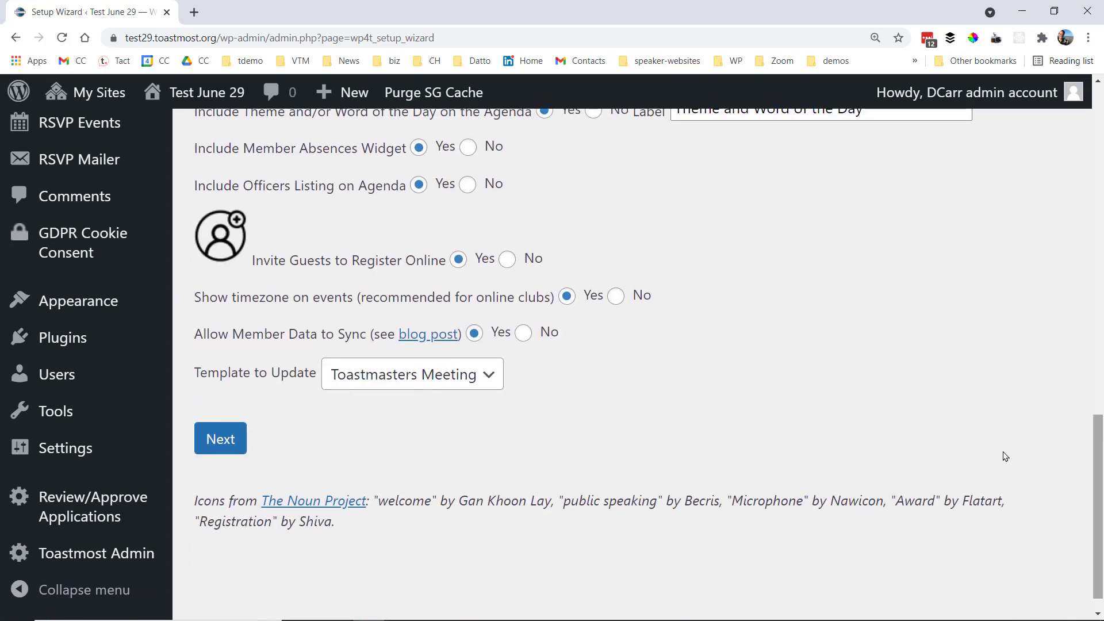
click(224, 441)
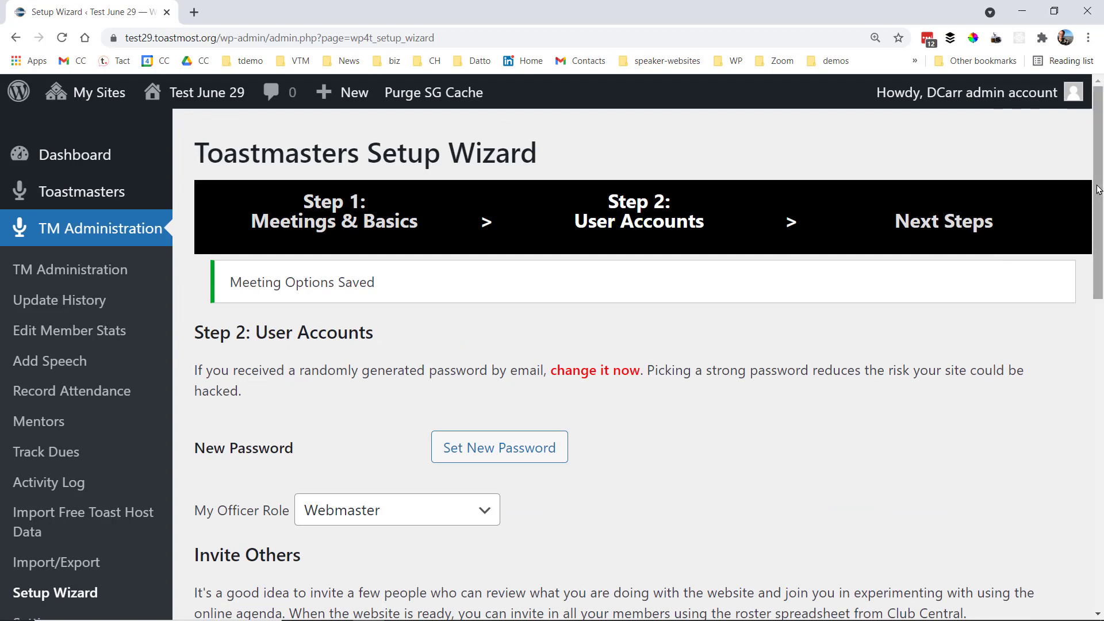
Scroll down the Step 2 User Accounts page to the empty Invite Others rows
drag(1099, 183, 1099, 266)
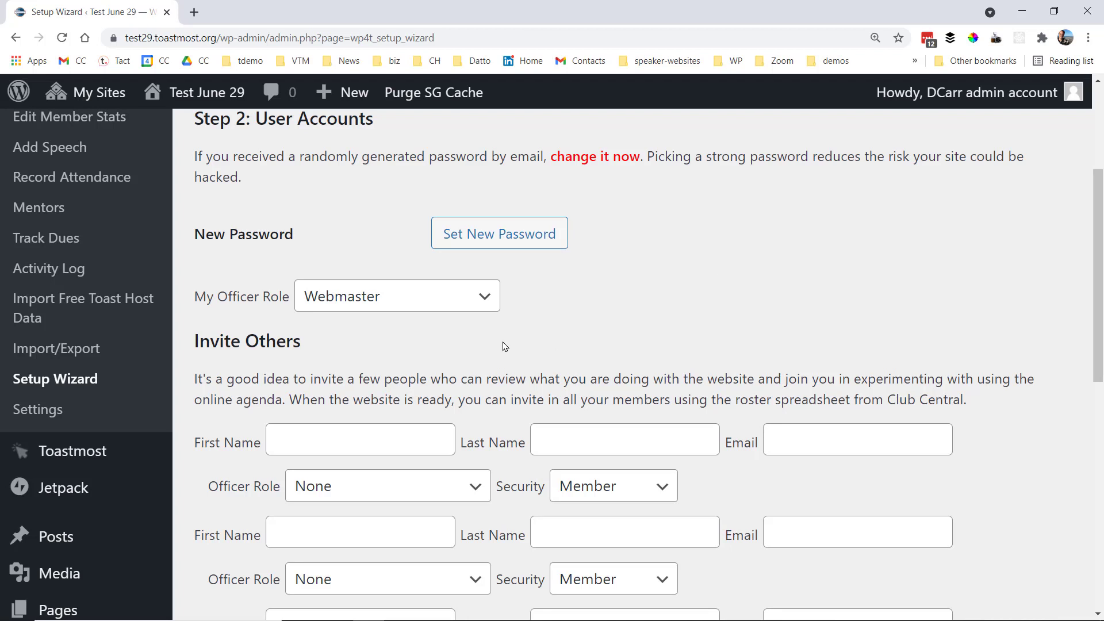
Set my officer role to VP of Public Relations and enter the first invitee's first name, last name and e-mail
click(474, 307)
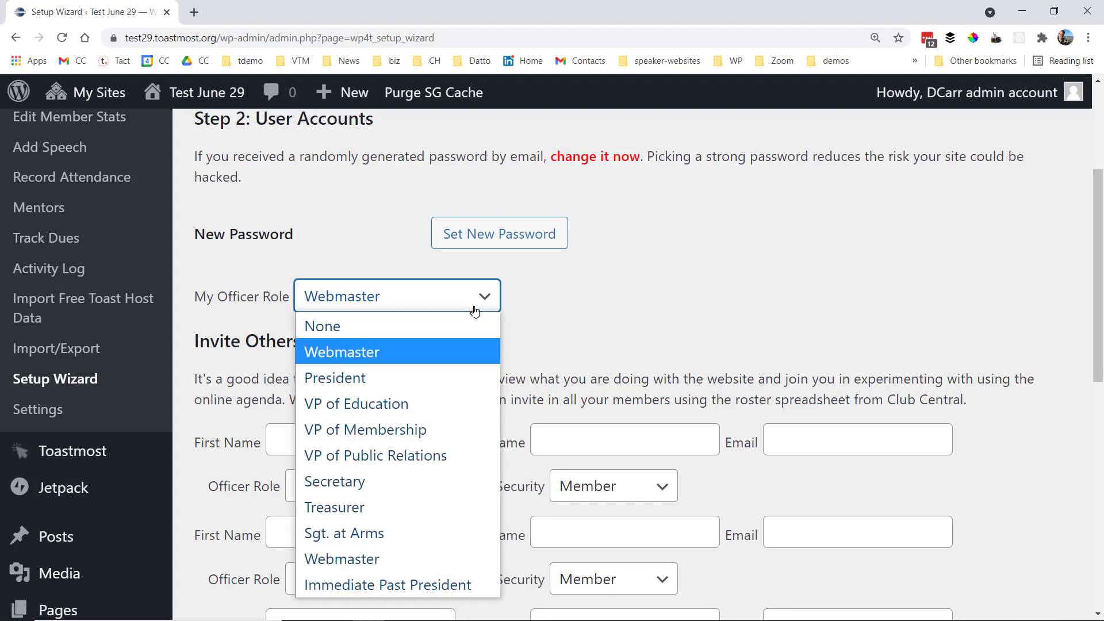
click(439, 455)
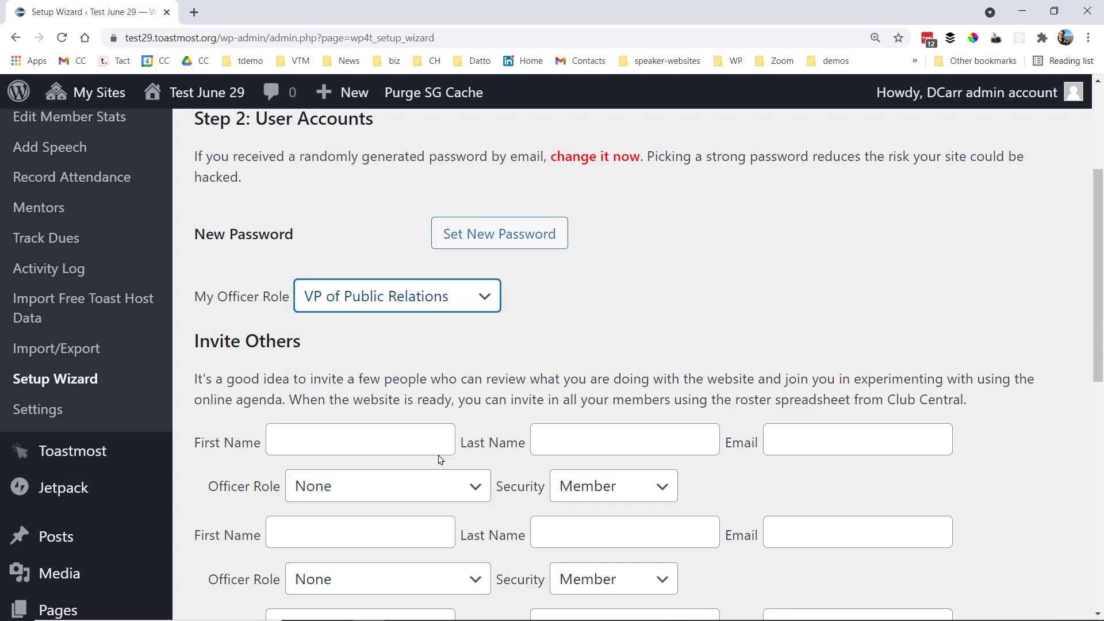
click(395, 441)
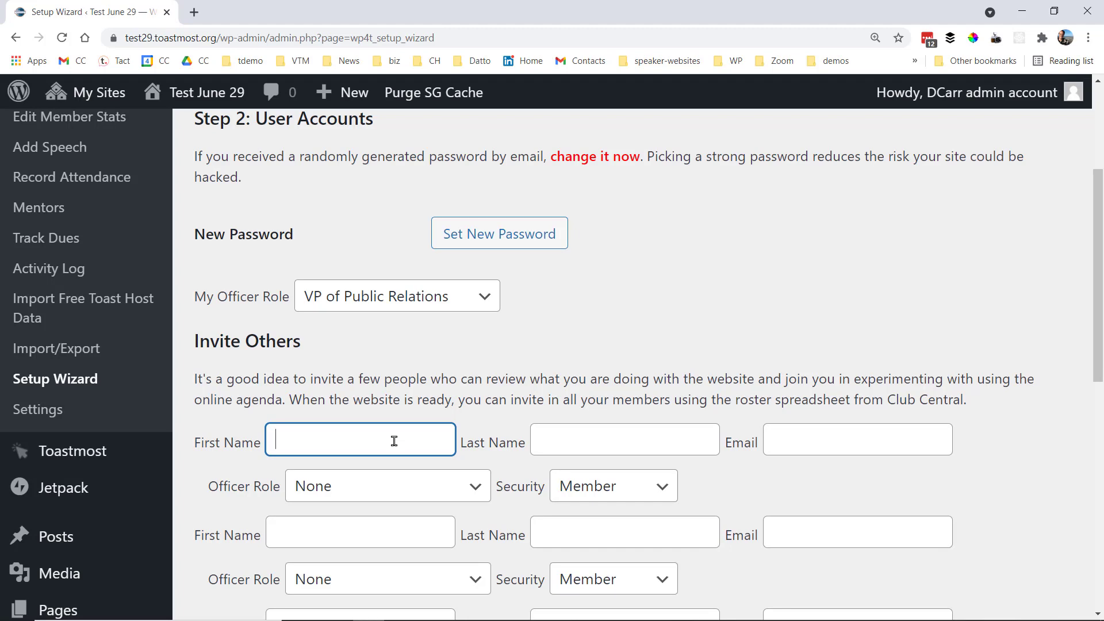
text(Joe)
key(Tab)
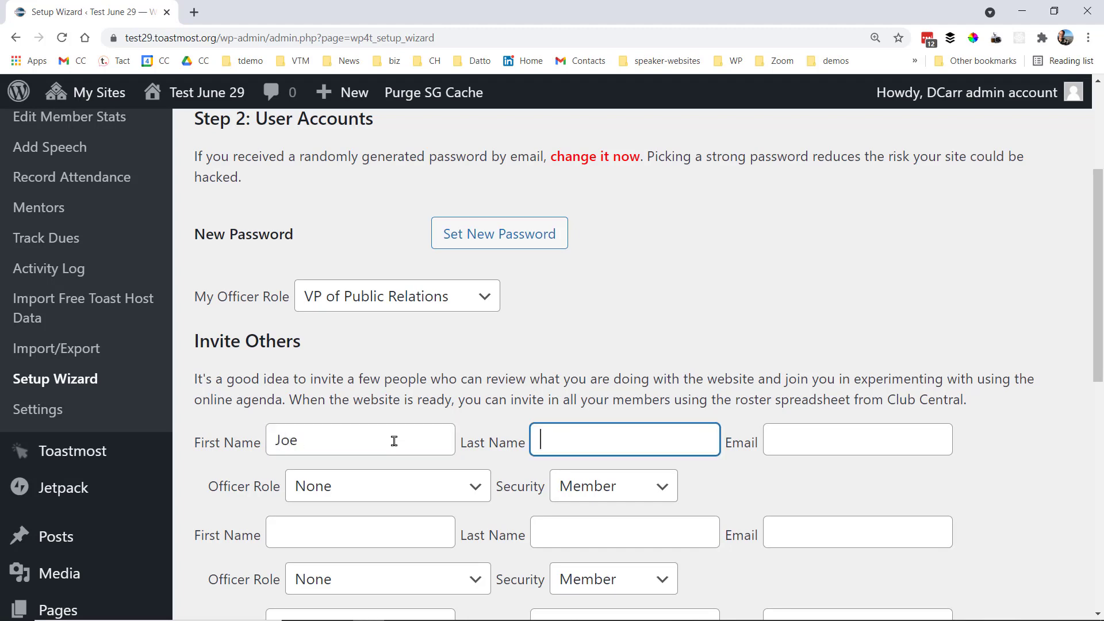
text(Publicity)
key(Tab)
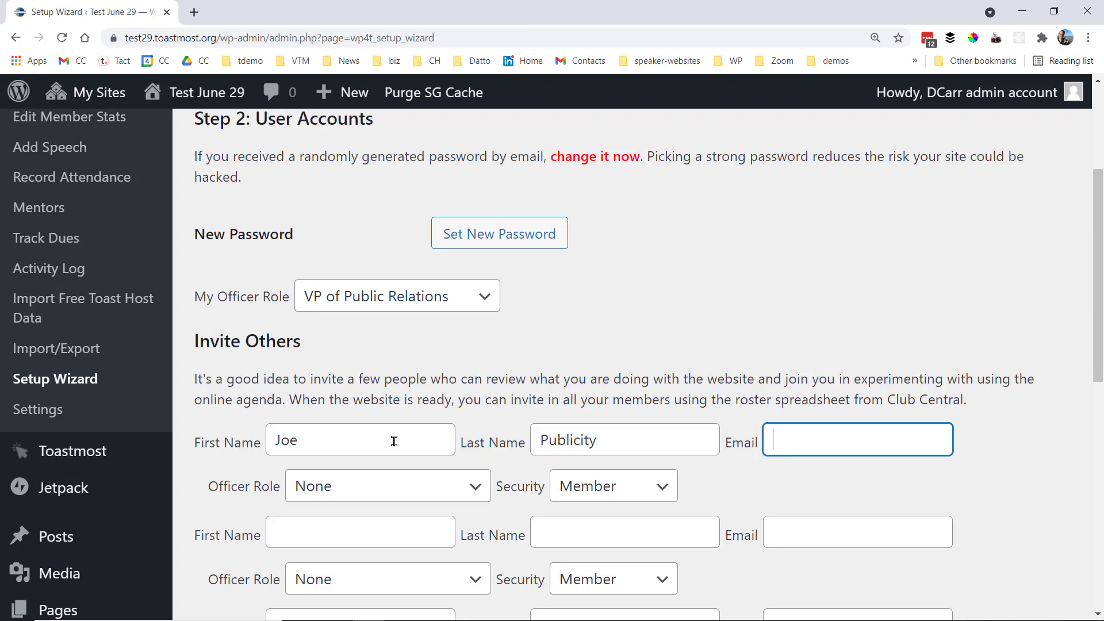
Give the first invitee the VP of Public Relations officer role and Editor security
click(400, 491)
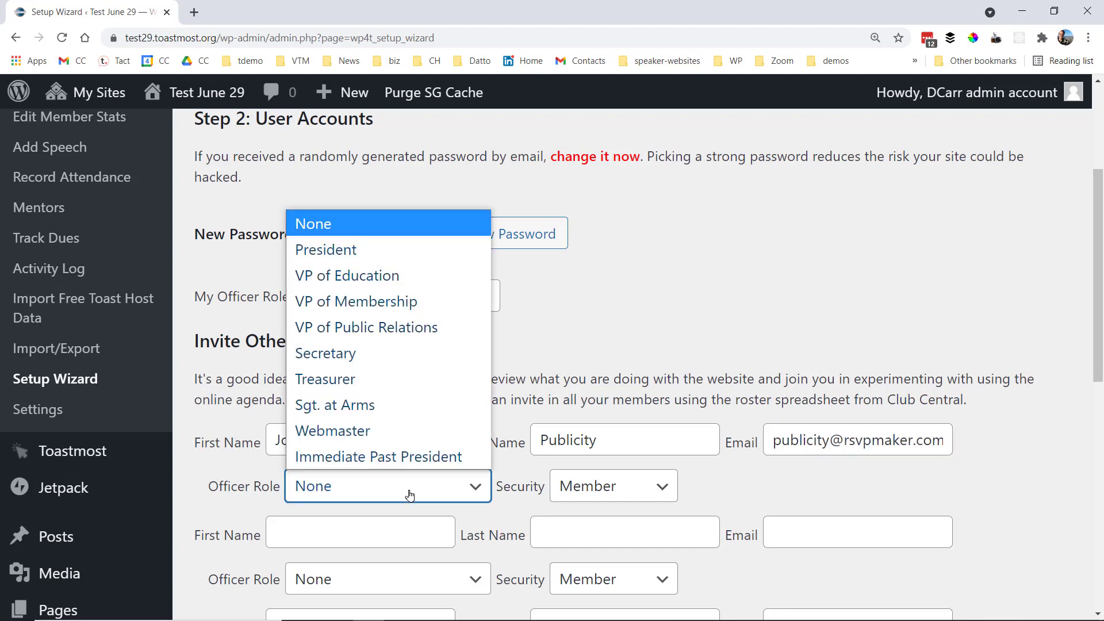
click(419, 330)
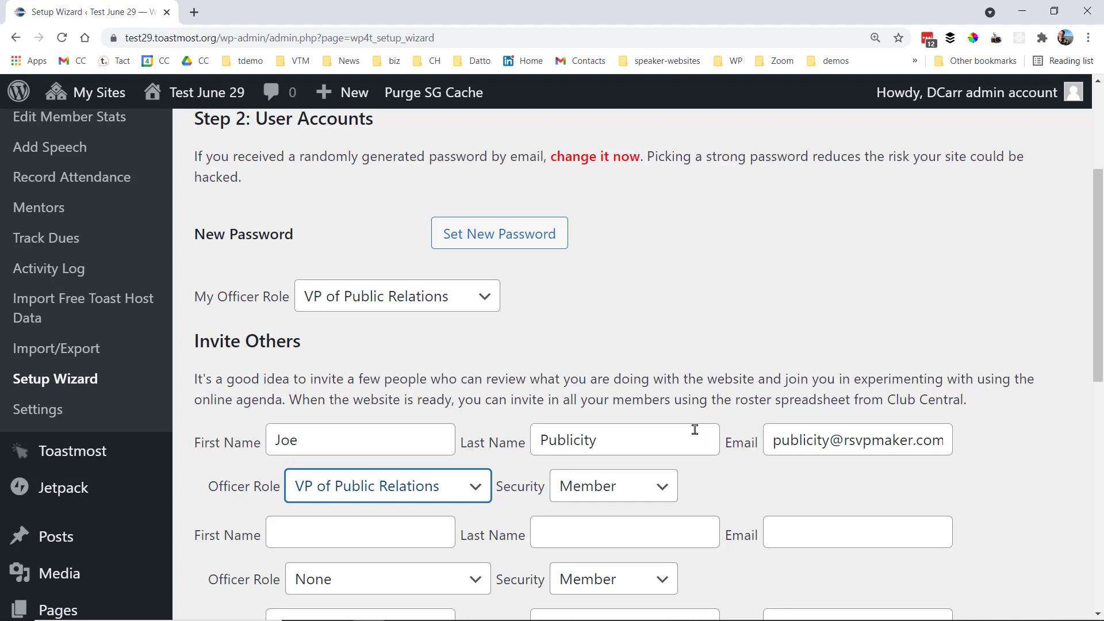
click(664, 493)
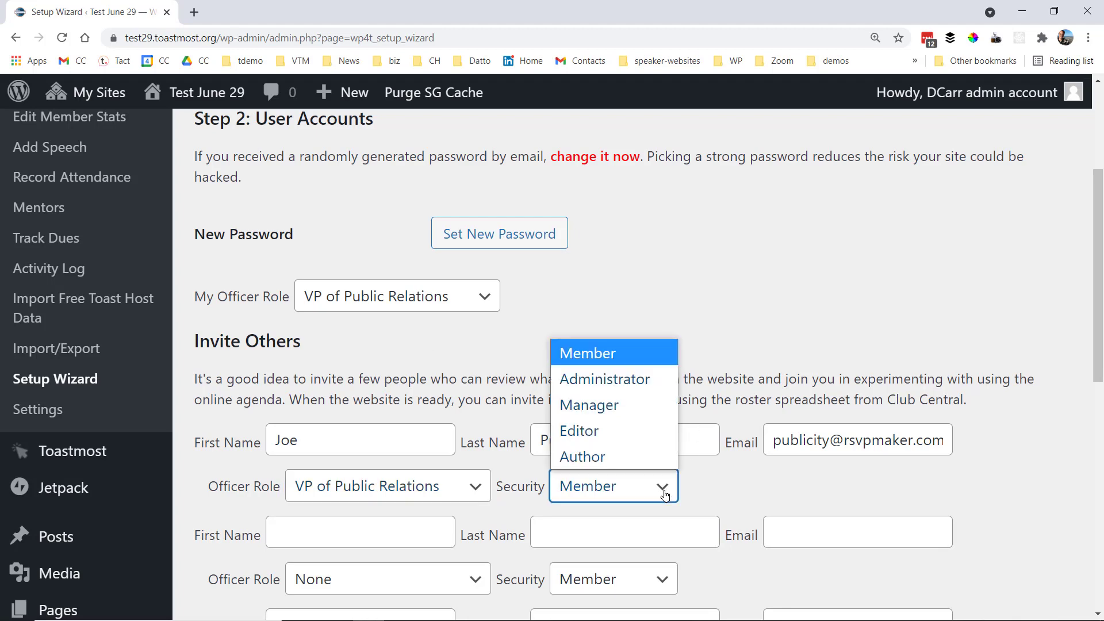
click(623, 430)
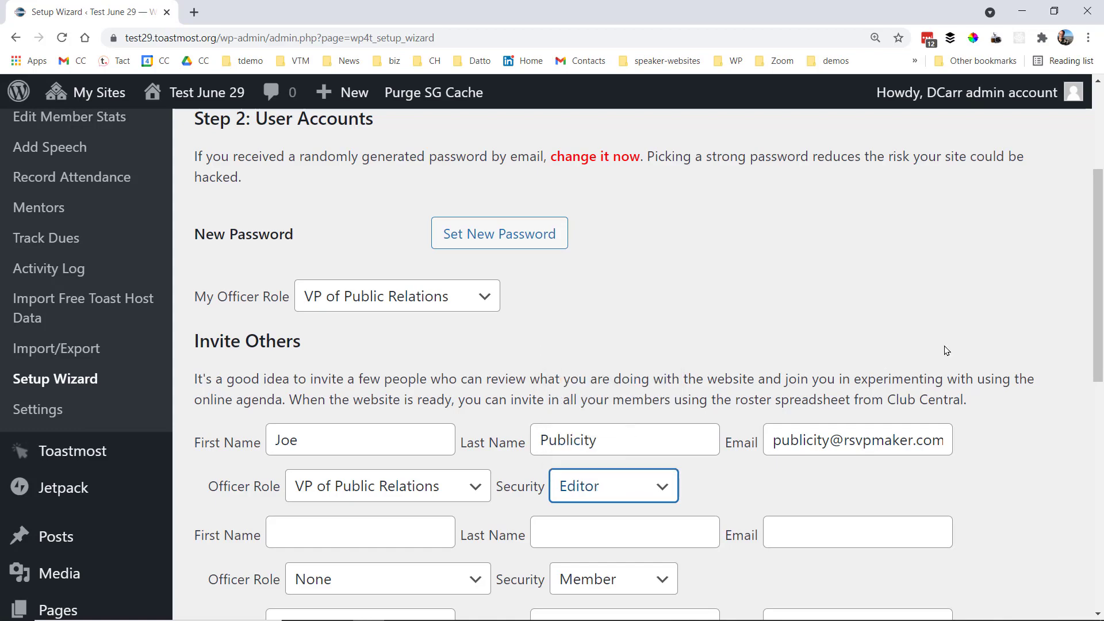
drag(1099, 271, 1083, 401)
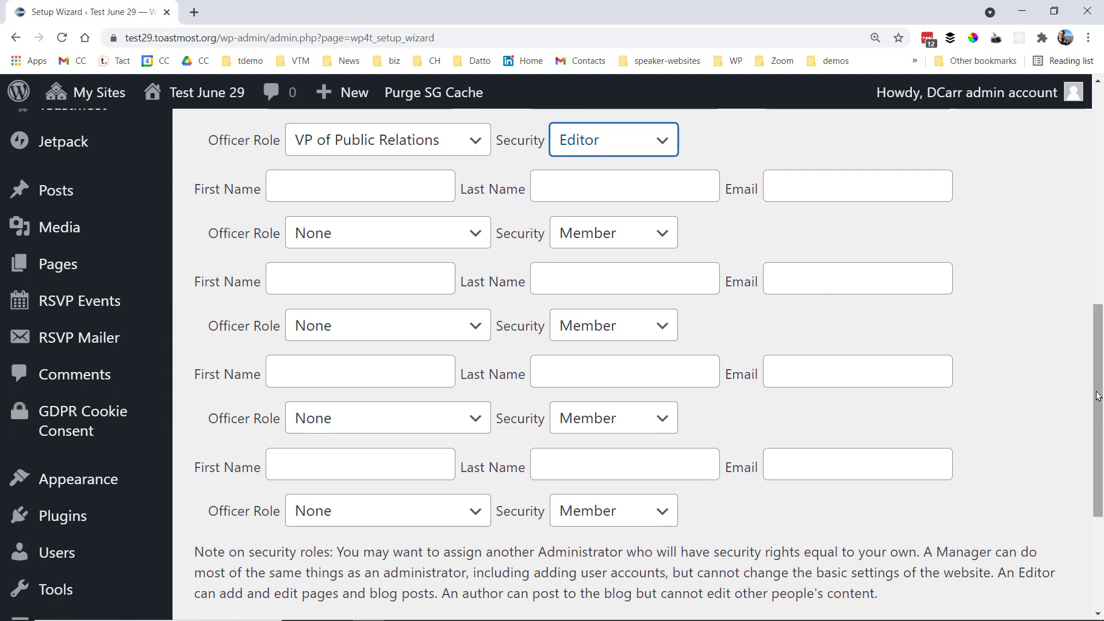
Leave the member and officer distribution lists on Yes and submit the user account settings
drag(1096, 395, 1095, 461)
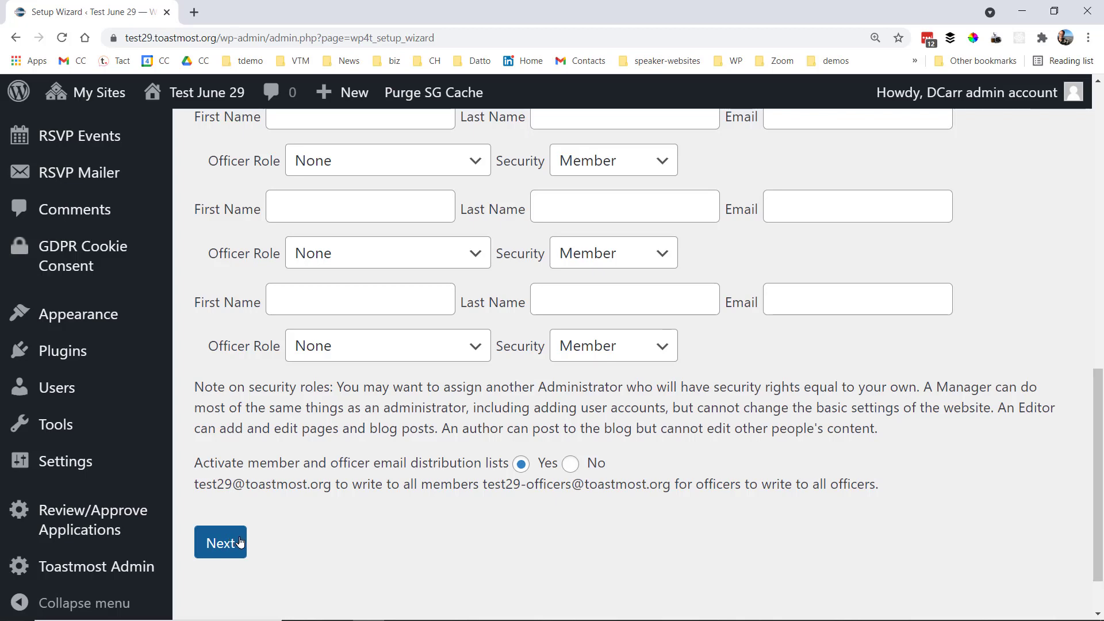
click(222, 543)
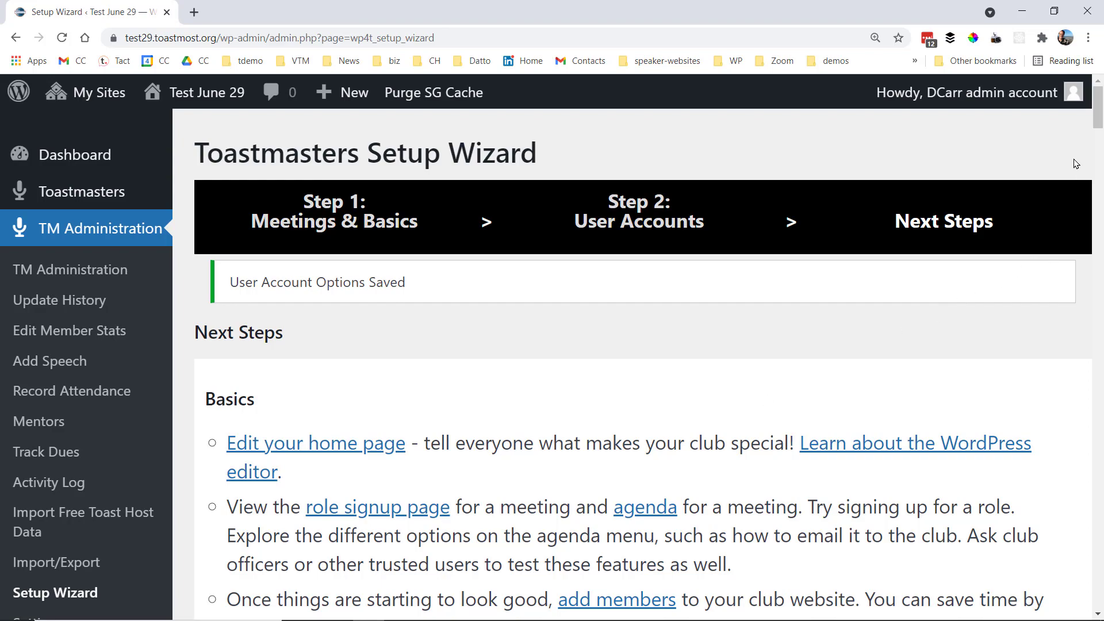
Scroll through the Next Steps Basics and Further Enhancements suggestions, then back to the top
mouse_move(1098, 110)
mouse_down()
mouse_move(1097, 161)
mouse_move(1096, 106)
mouse_move(1094, 124)
mouse_up()
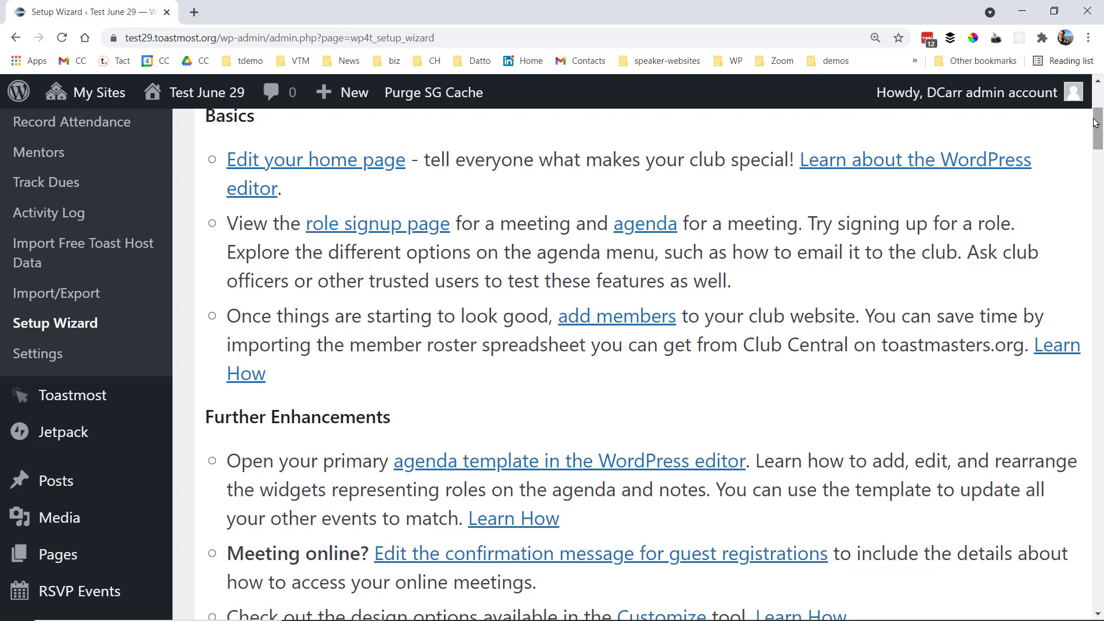
drag(1095, 123, 1098, 94)
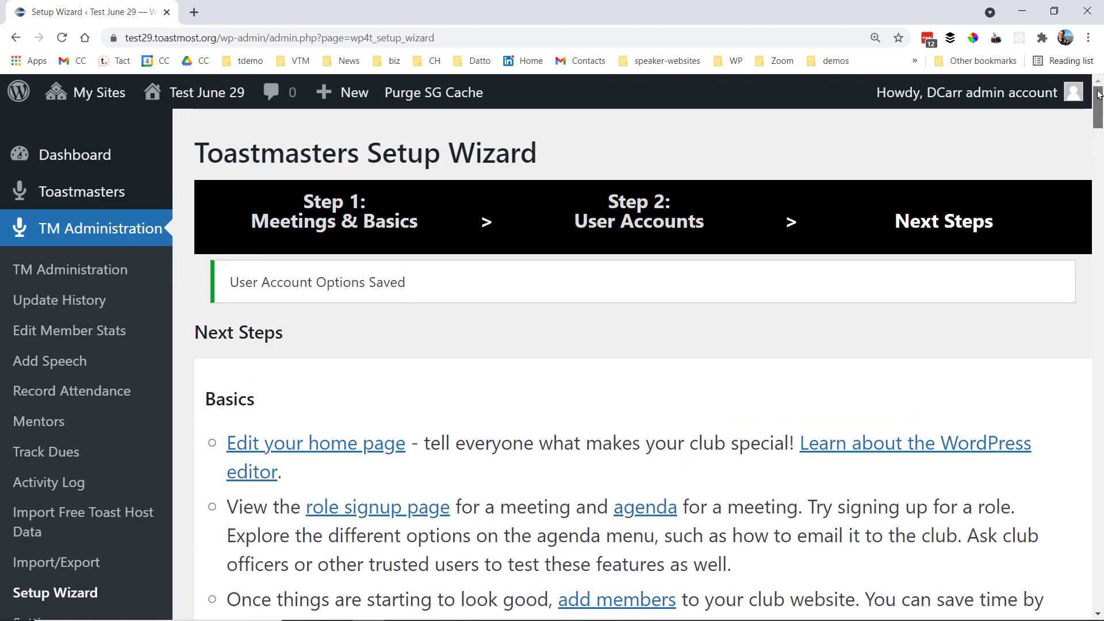